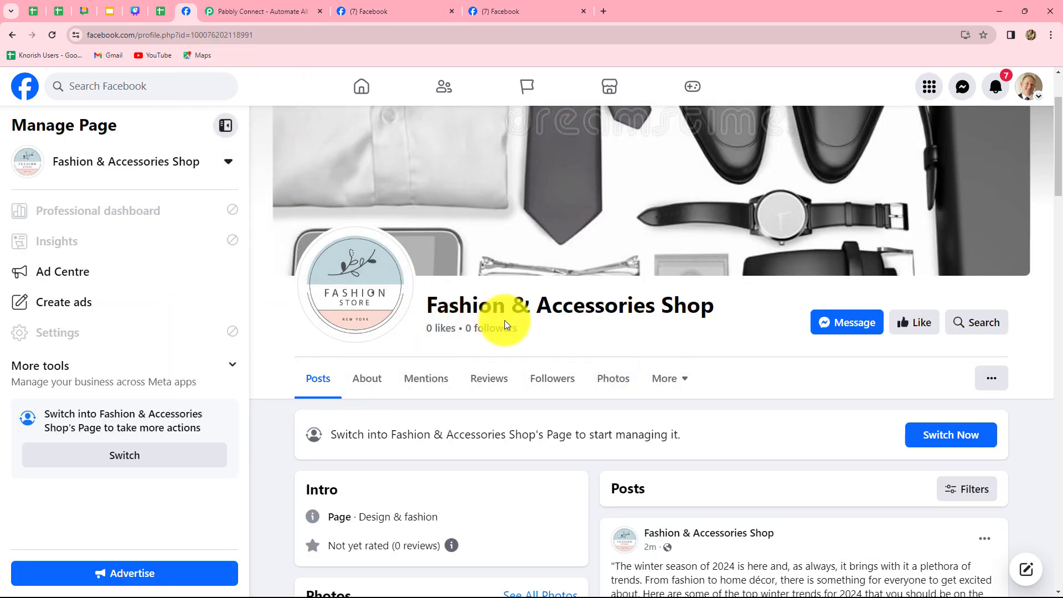
# Scroll down to the winter 2024 trends post in the Fashion & Accessories Shop Posts feed.
pyautogui.scroll(-3, 682, 337)
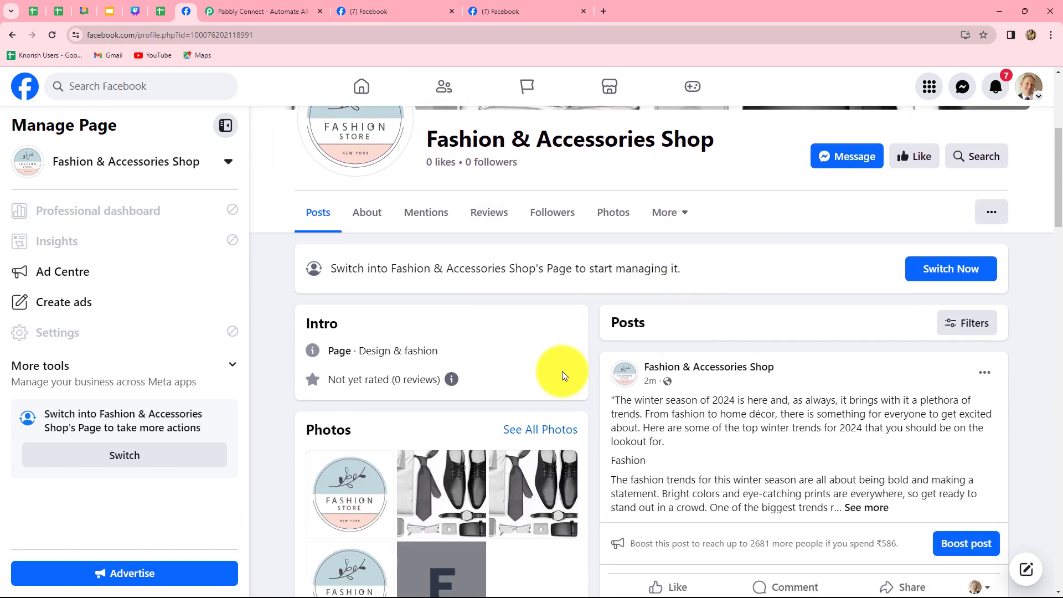
# View the winter-trends post on the Your Daily Fashion and Pabbly pages, then switch to Pabbly Connect.
pyautogui.click(401, 18)
pyautogui.click(487, 12)
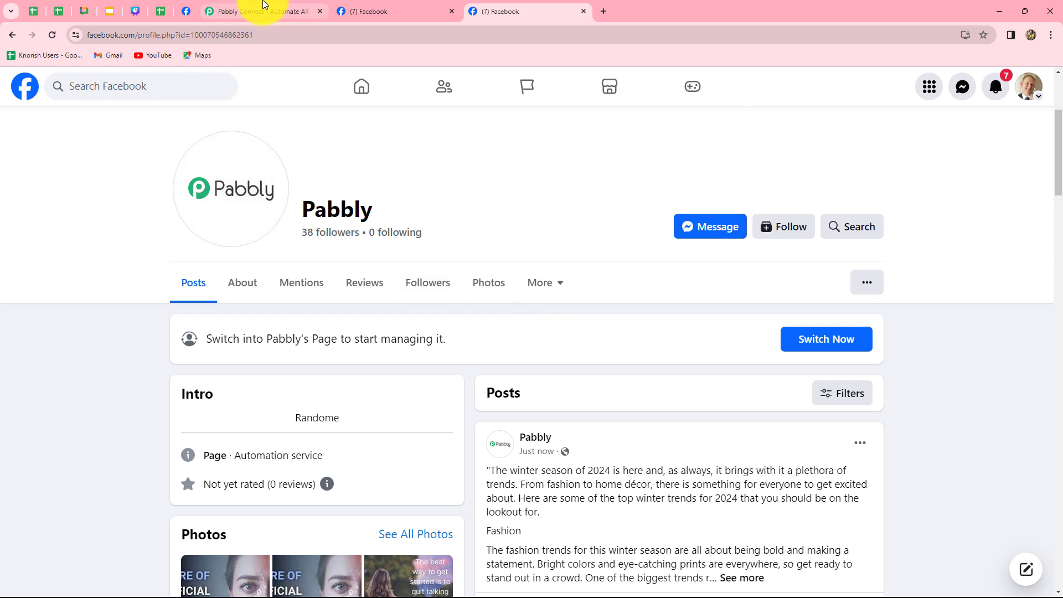
pyautogui.click(260, 10)
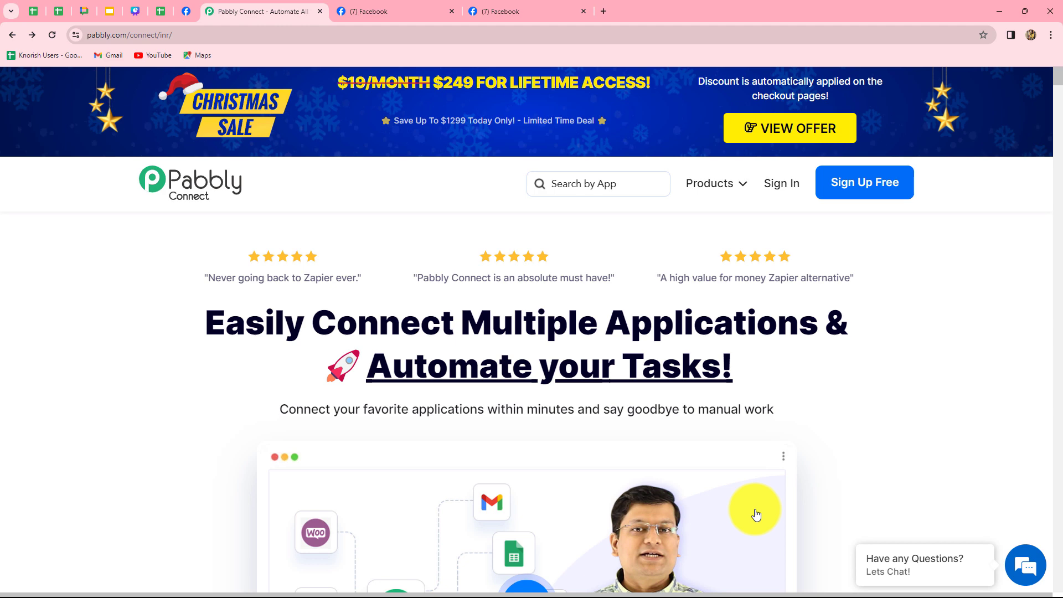
# Sign in and choose Access Now for Pabbly Connect on the All Apps page.
pyautogui.click(783, 185)
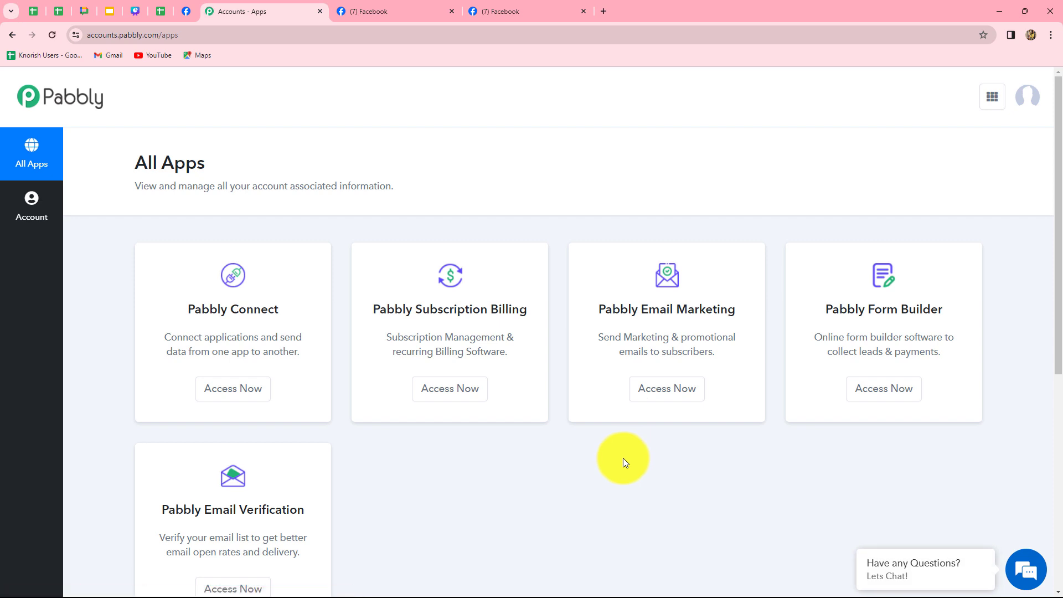
pyautogui.scroll(-2, 622, 457)
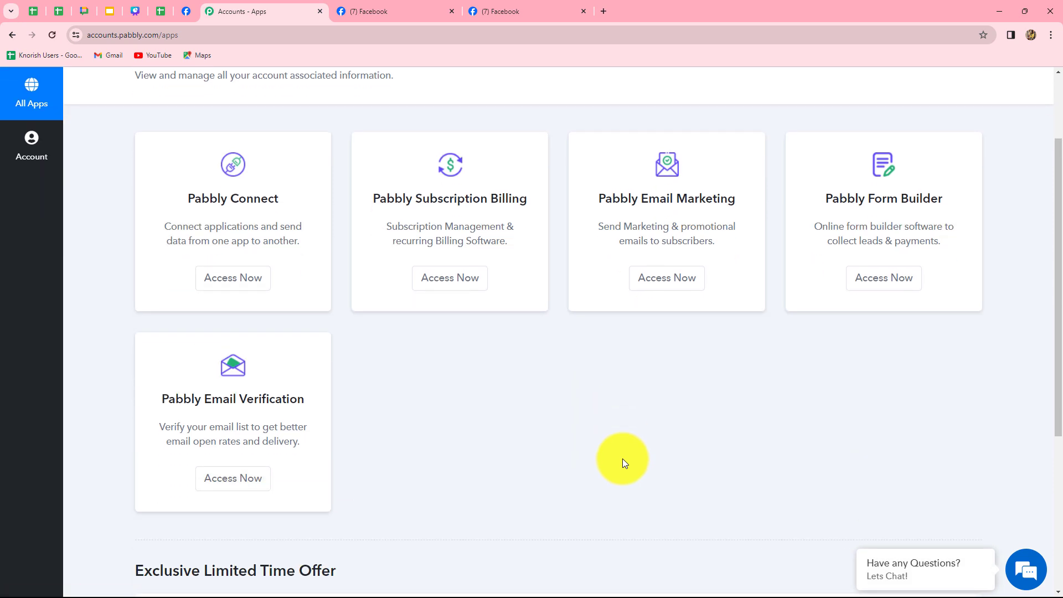
pyautogui.click(246, 282)
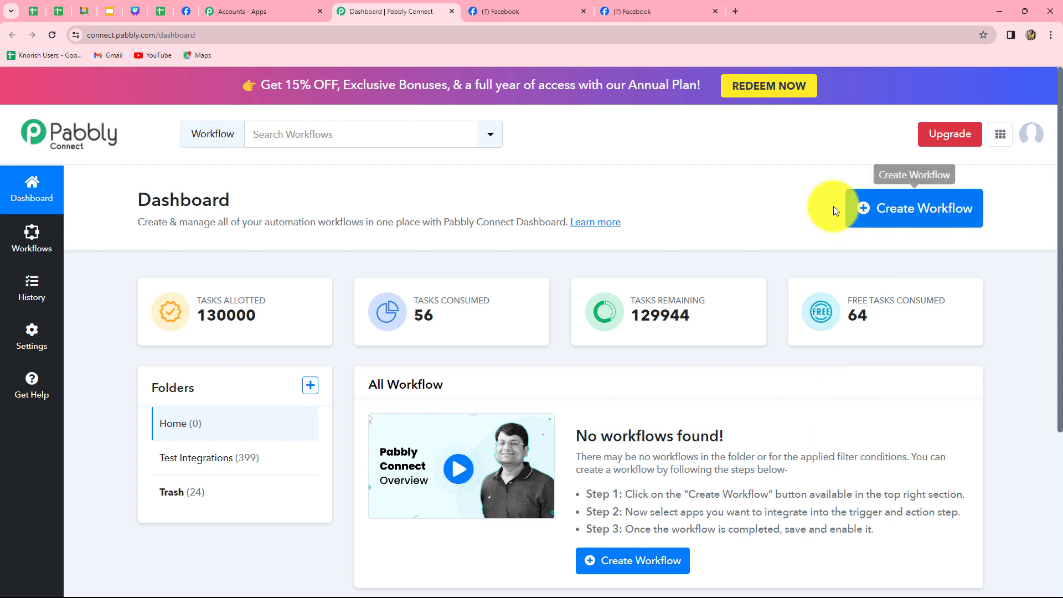
# Paste the name 'Share Facebook Page Post on Multiple Facebook Pages', file it under Test Integrations, and create it.
pyautogui.click(919, 221)
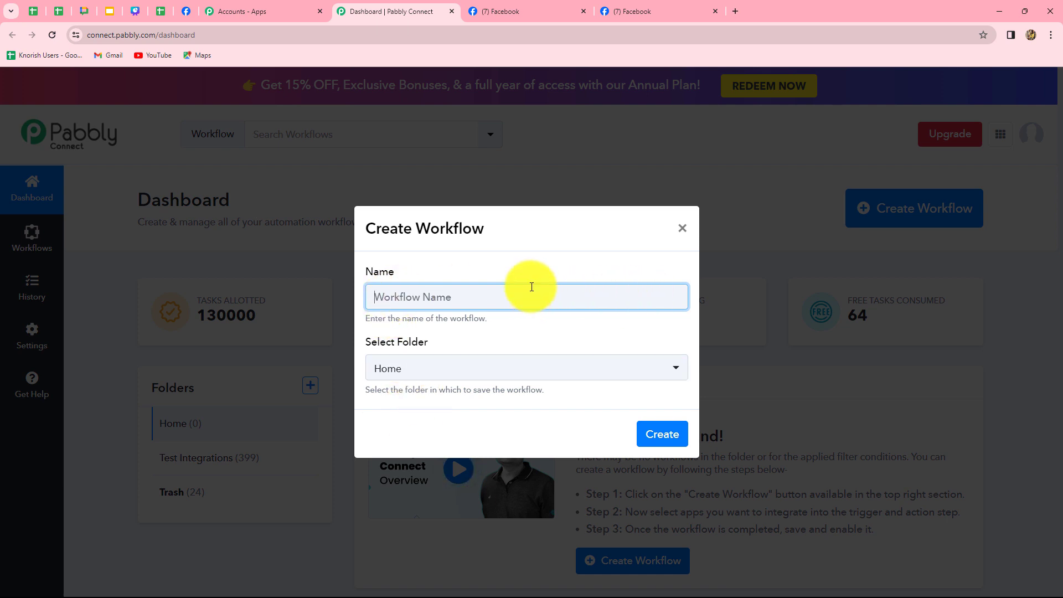
pyautogui.write('Share Facebook Page Post on Multiple Facebook Pages')
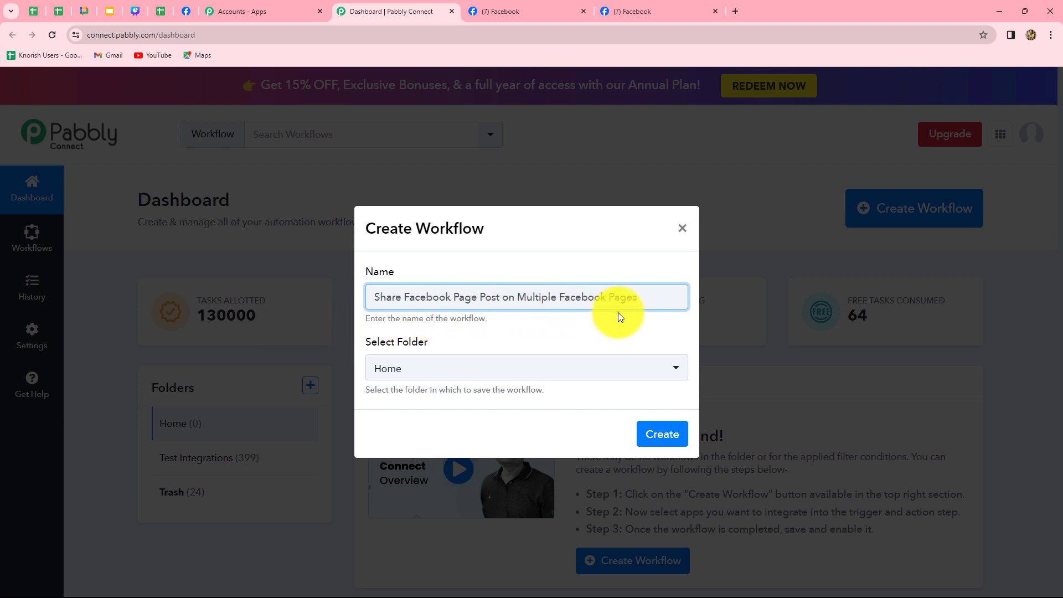
pyautogui.click(542, 372)
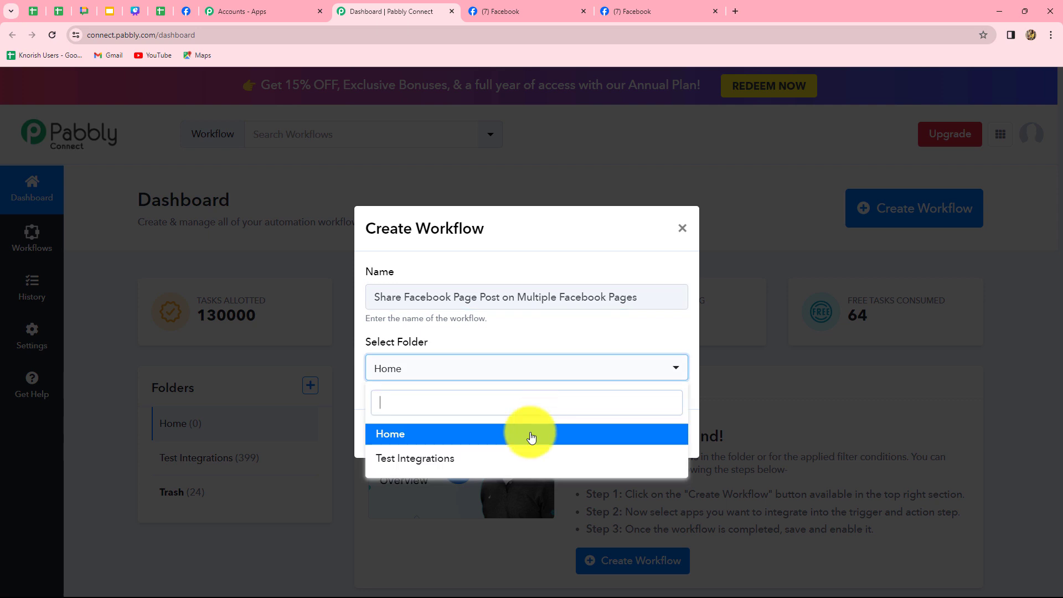
pyautogui.click(487, 459)
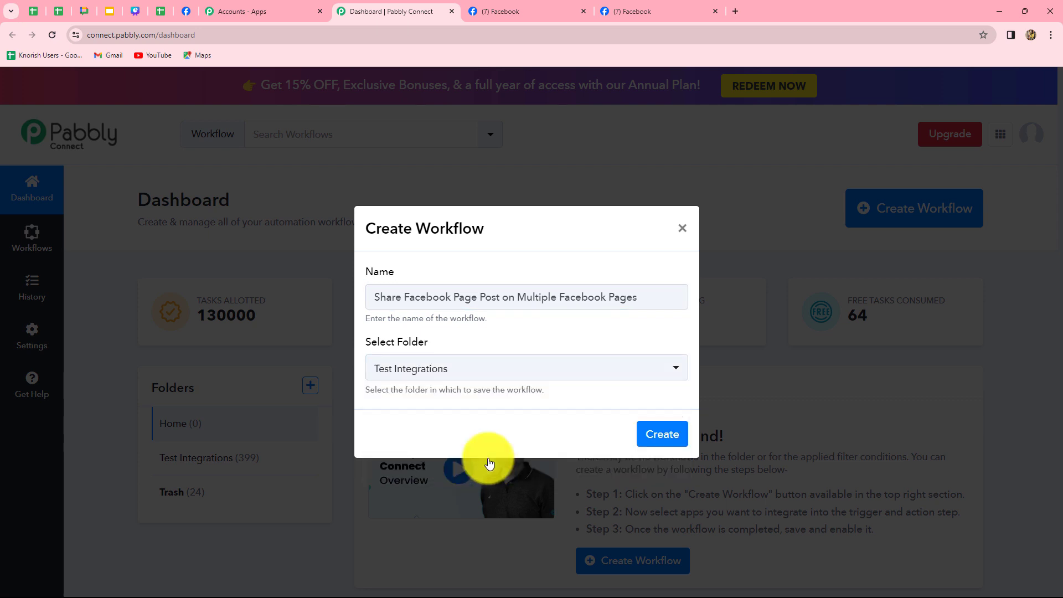
pyautogui.click(658, 435)
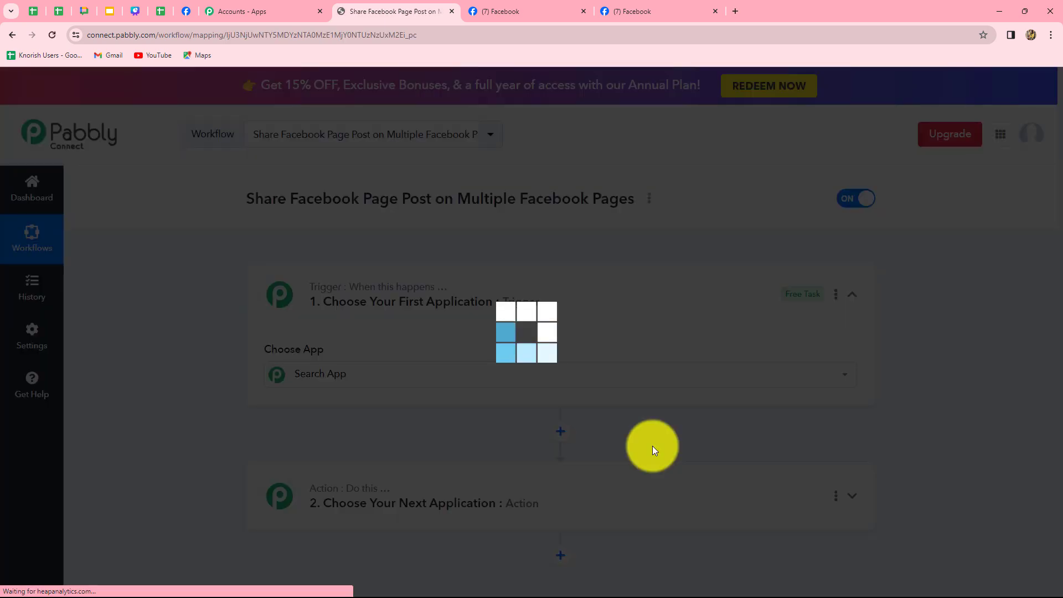
pyautogui.scroll(-6, 885, 442)
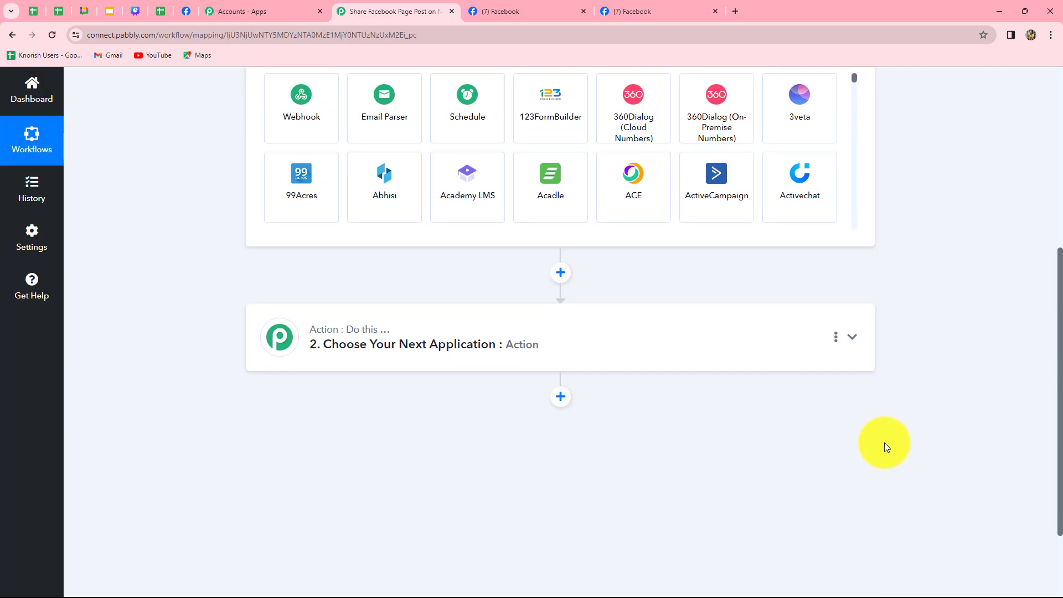
pyautogui.scroll(3, 884, 443)
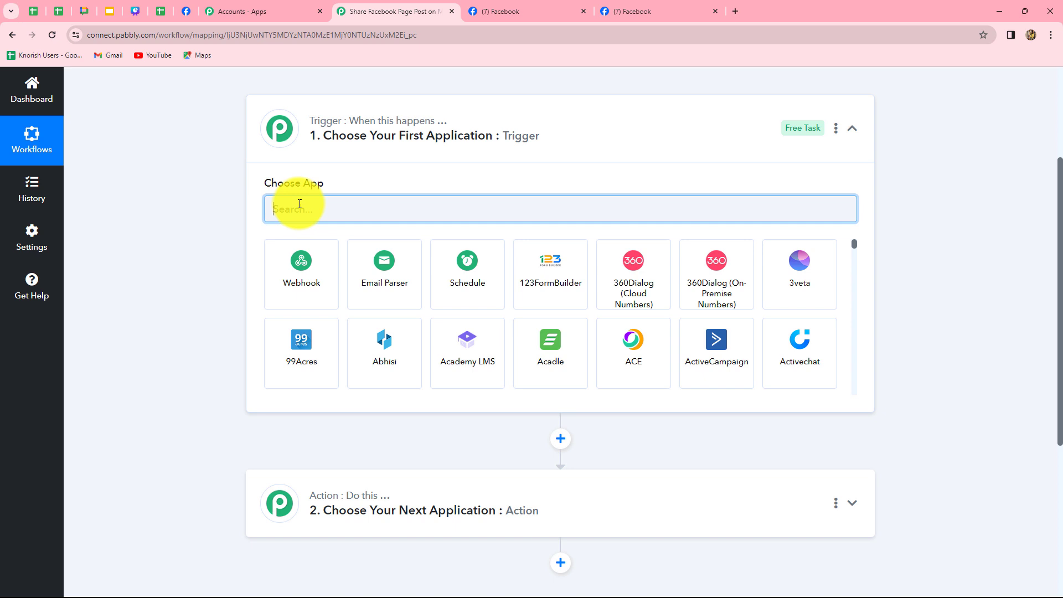
# Search 'Fac', choose Facebook Pages as the trigger app, and select the New Post event.
pyautogui.write('Face')
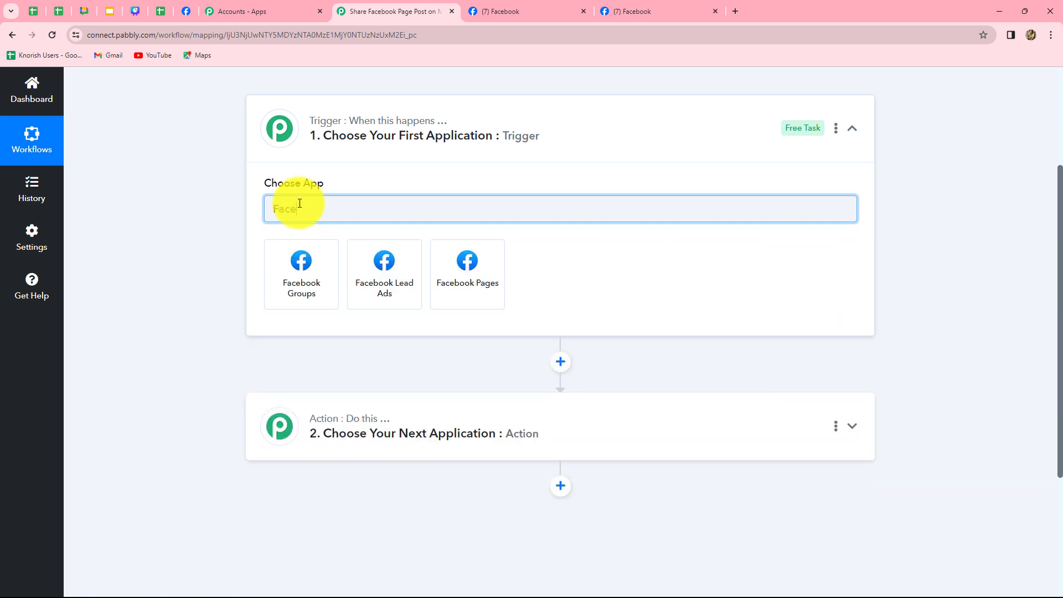
pyautogui.click(434, 261)
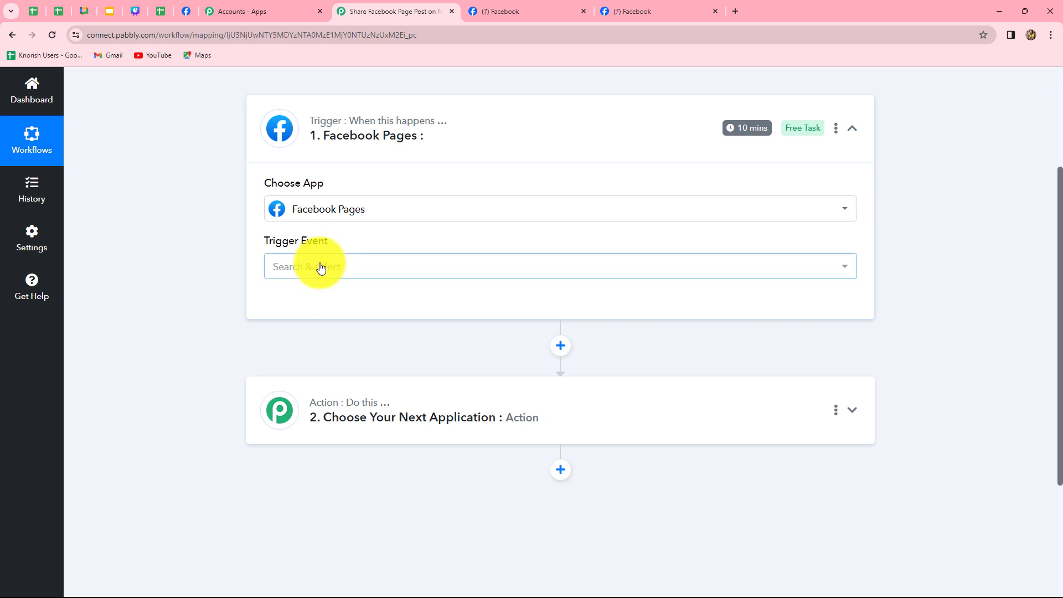
pyautogui.click(321, 267)
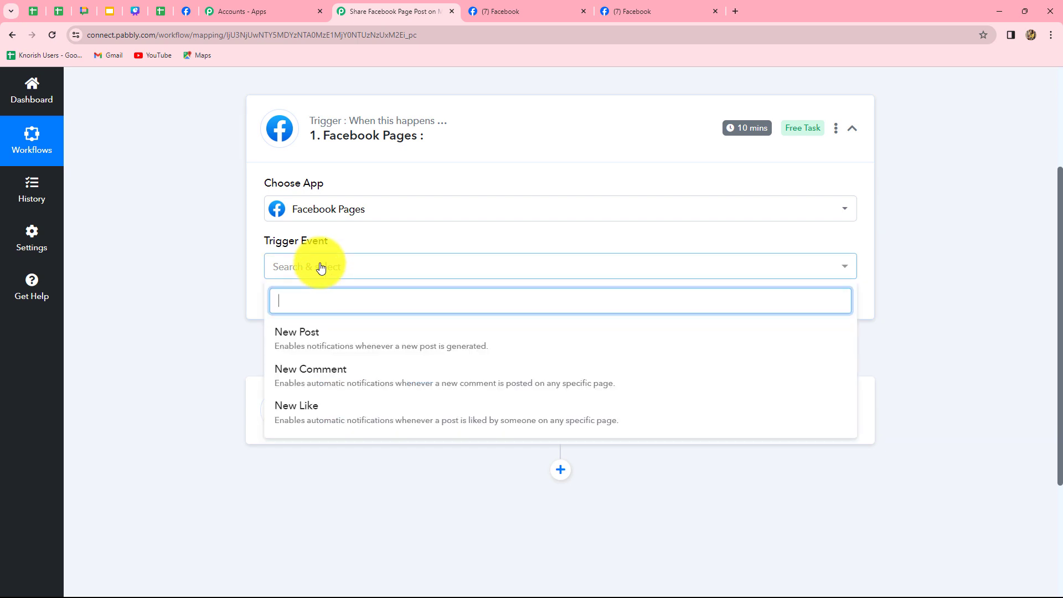
pyautogui.click(313, 346)
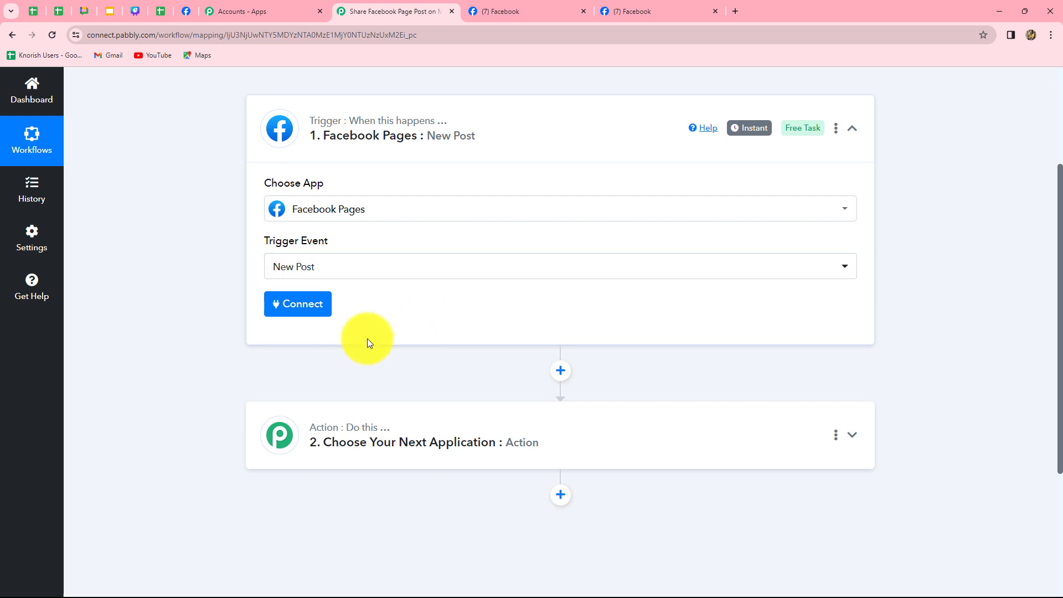
# Add a new Facebook Pages connection and authorize the account with Facebook.
pyautogui.click(311, 303)
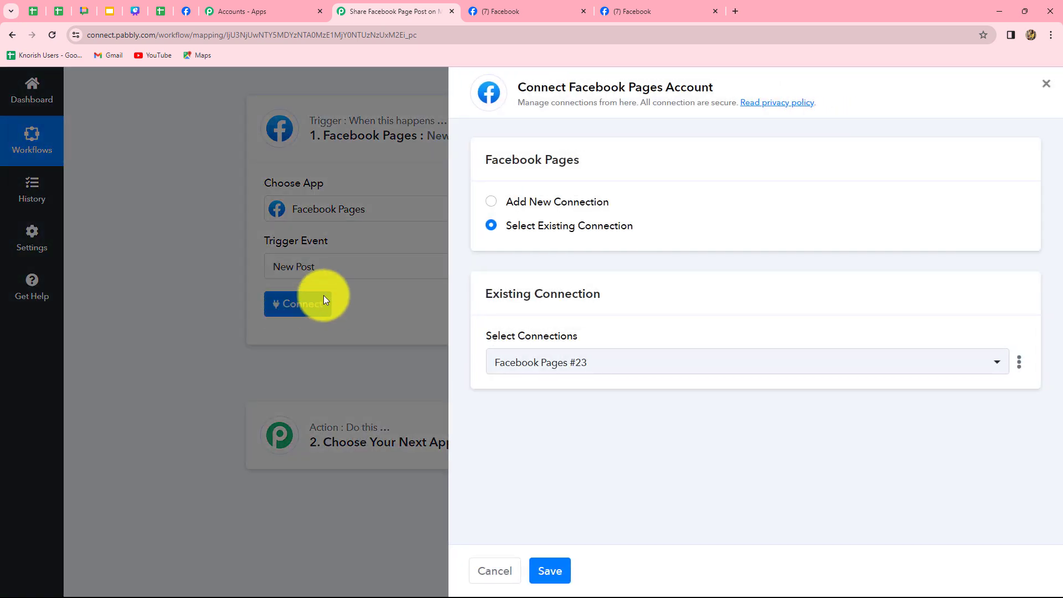
pyautogui.click(492, 205)
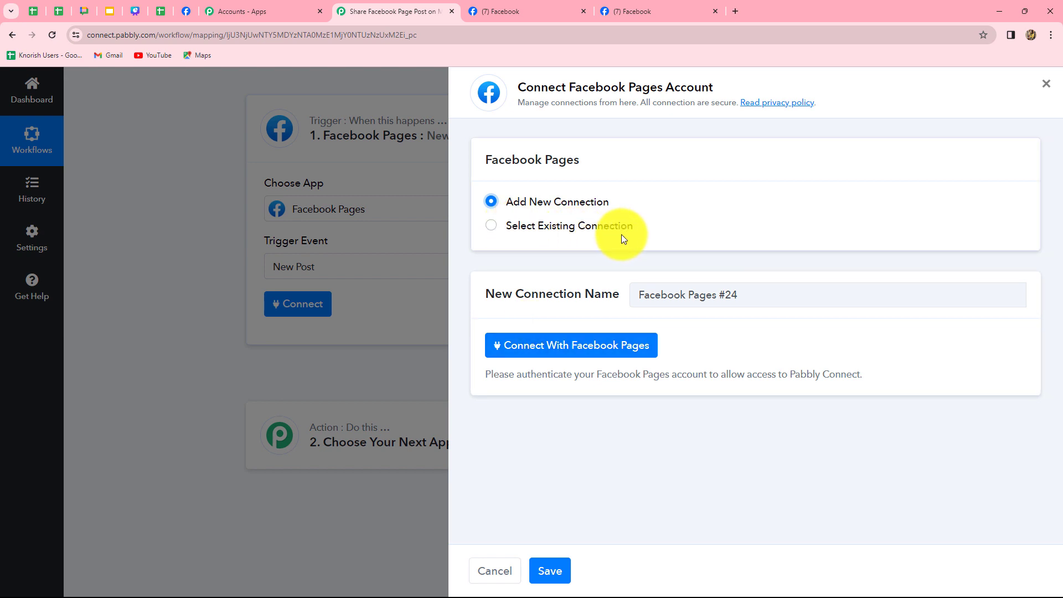
pyautogui.click(565, 356)
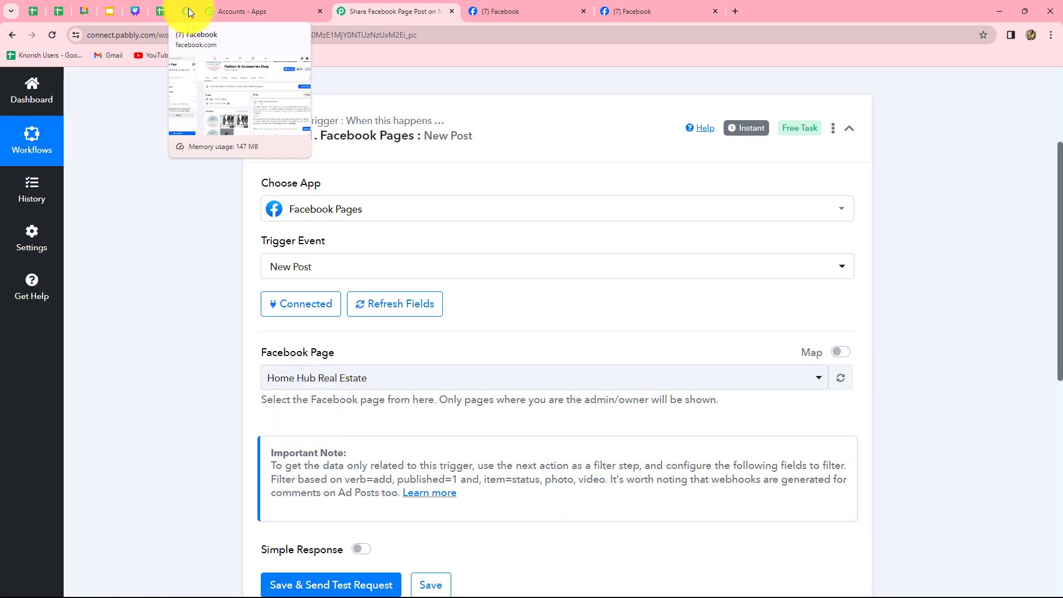
pyautogui.click(188, 11)
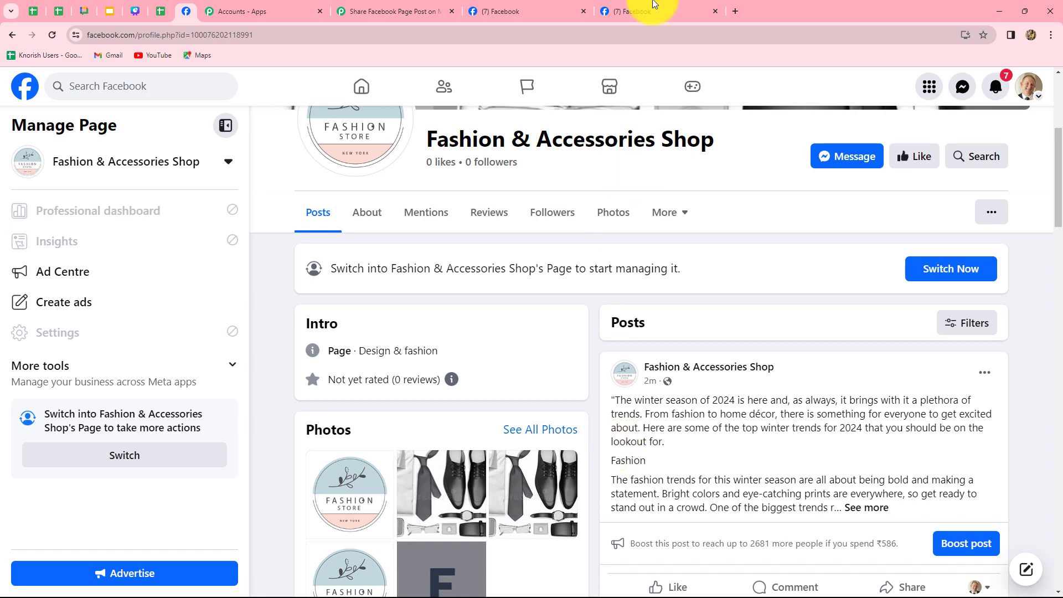
pyautogui.click(401, 11)
pyautogui.scroll(-1, 351, 335)
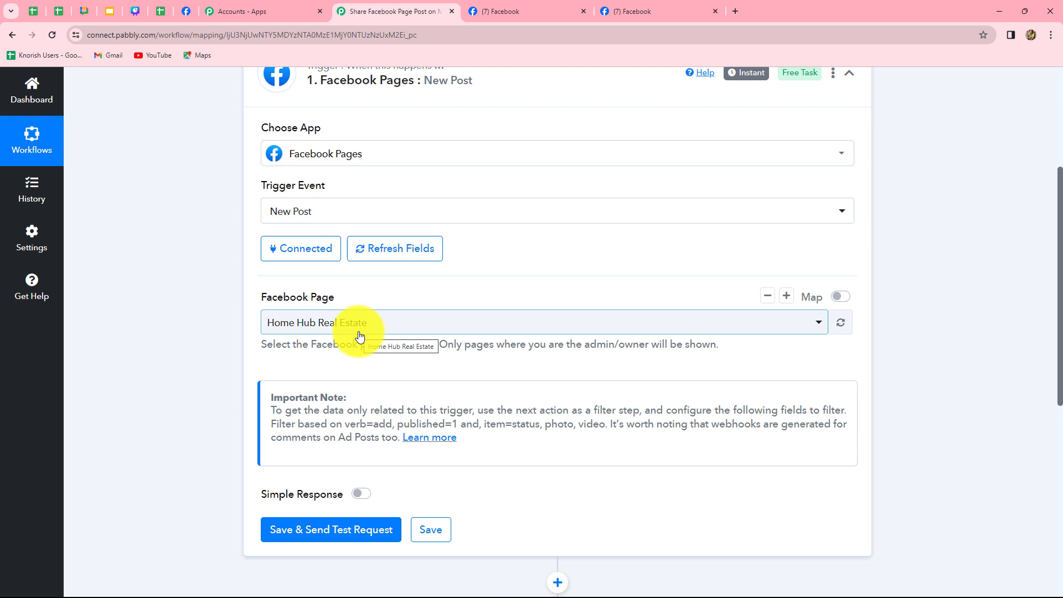
pyautogui.click(188, 11)
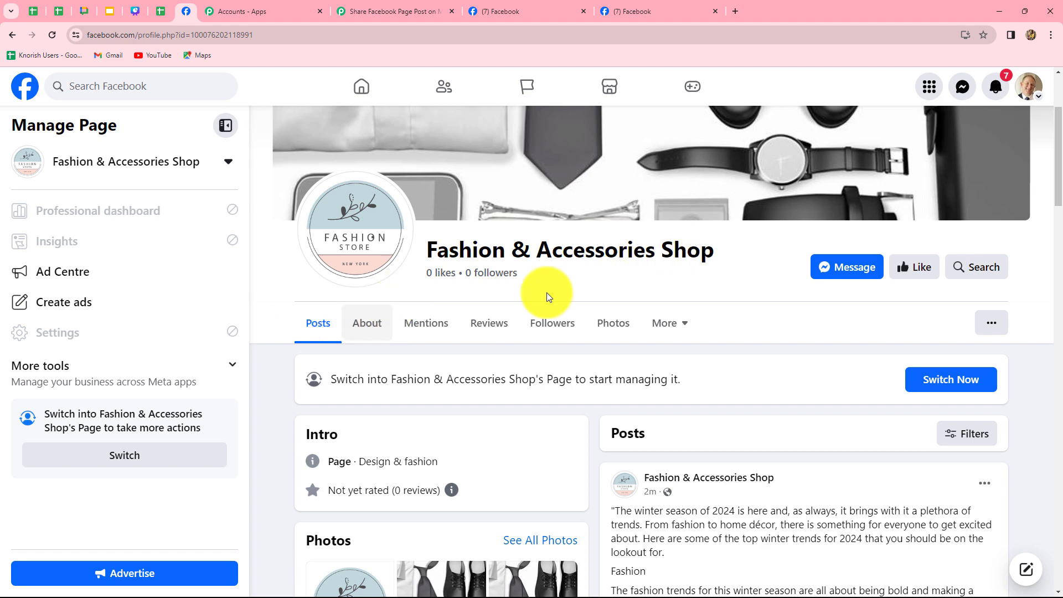
# Pick the Fashion & Accessories Shop page (searched 'fas') and use Save & Send Test Request.
pyautogui.click(359, 8)
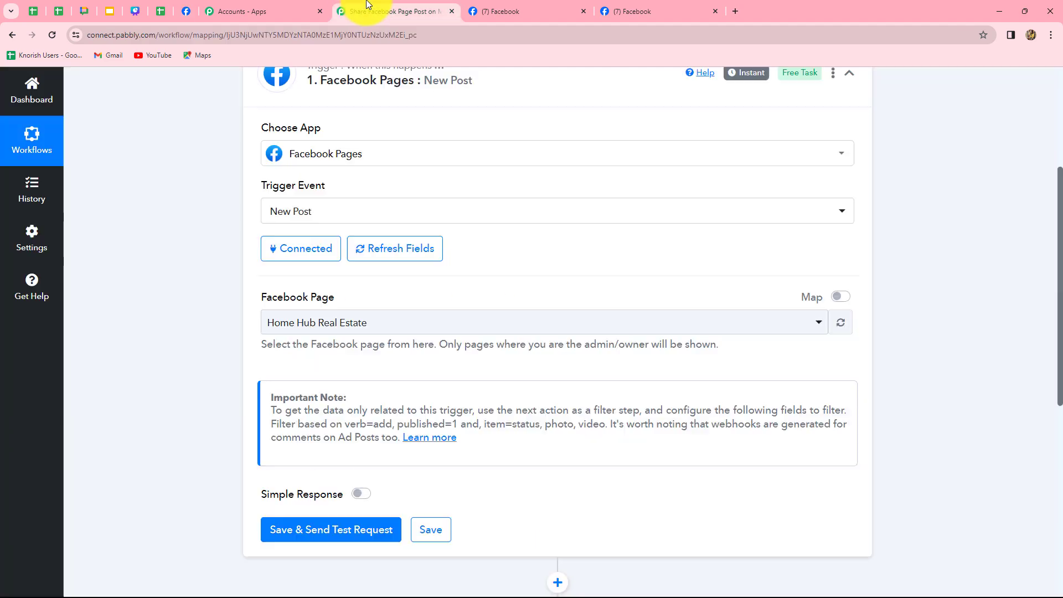
pyautogui.click(371, 328)
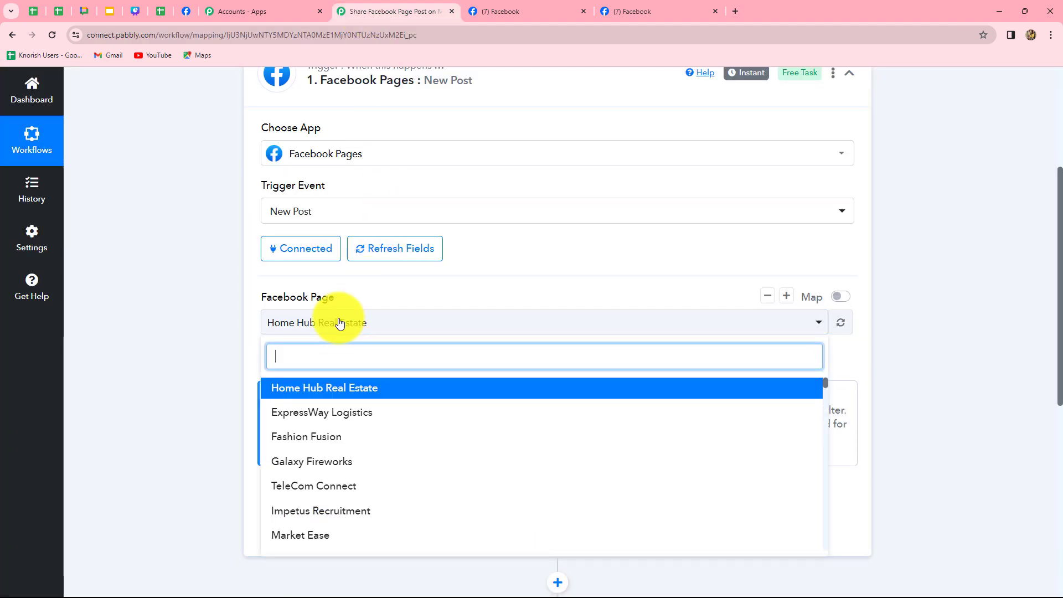
pyautogui.write('fas')
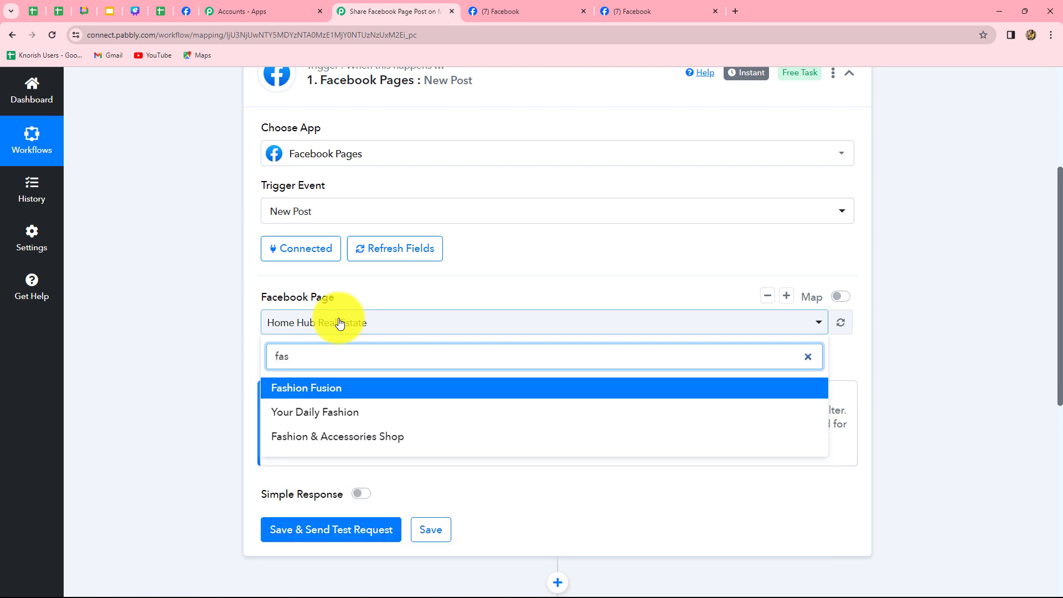
pyautogui.click(339, 436)
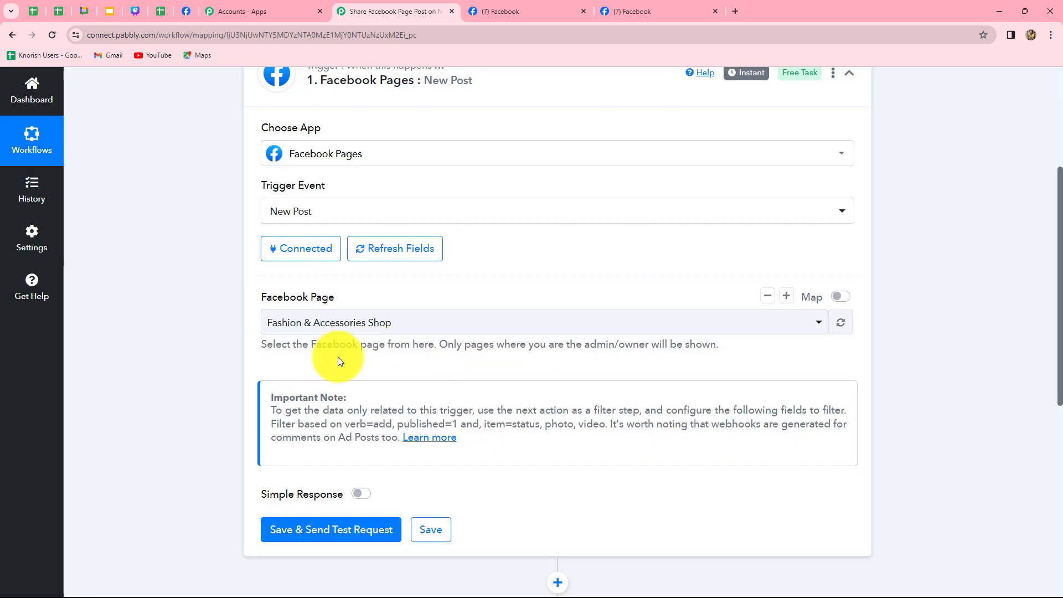
pyautogui.scroll(-3, 384, 360)
pyautogui.click(365, 366)
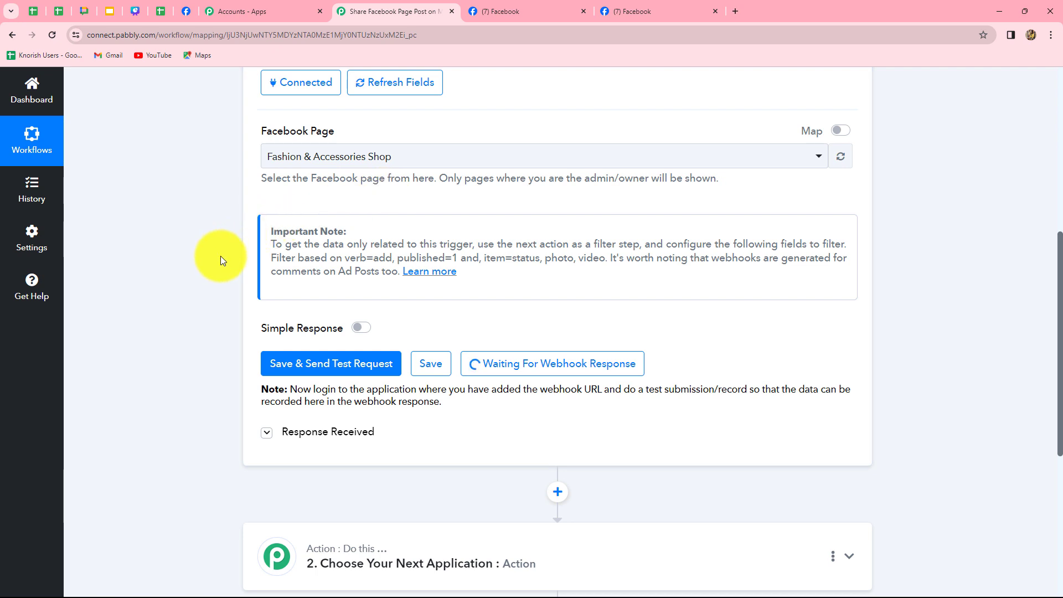
# Switch to the pinned Facebook tab with the Fashion & Accessories Shop page while the trigger waits.
pyautogui.scroll(-2, 221, 255)
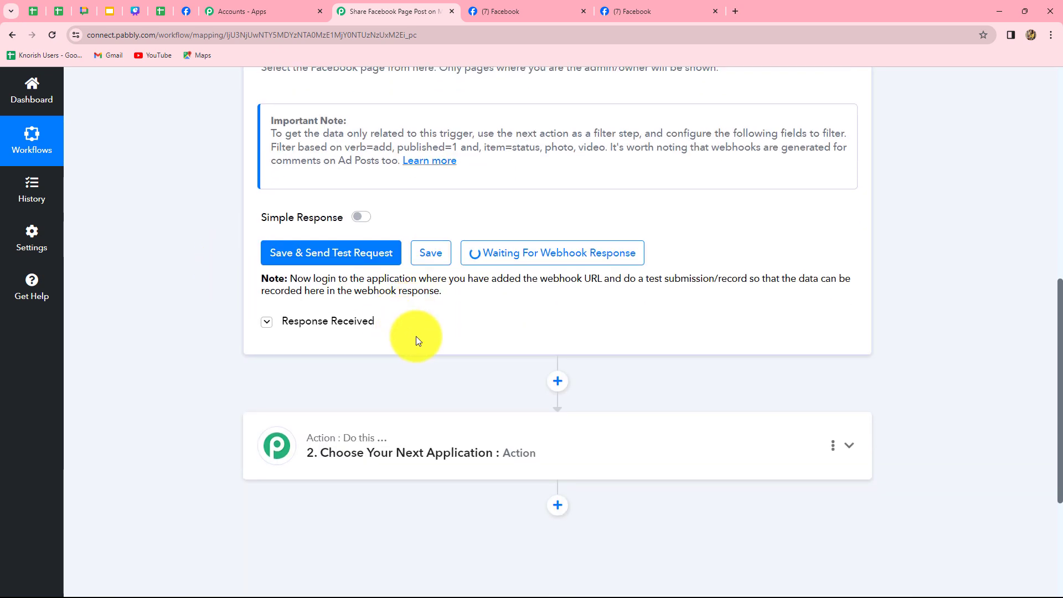
pyautogui.click(187, 11)
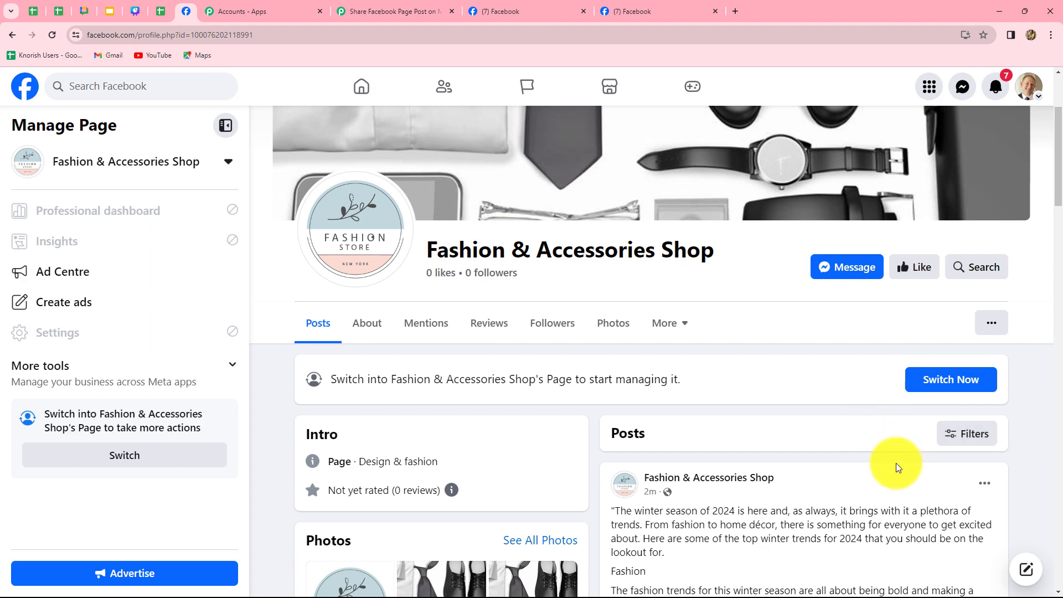
# Post the pasted Christmas retro-fashion text as Fashion & Accessories Shop, then go back to Pabbly.
pyautogui.scroll(-3, 886, 465)
pyautogui.scroll(2, 930, 431)
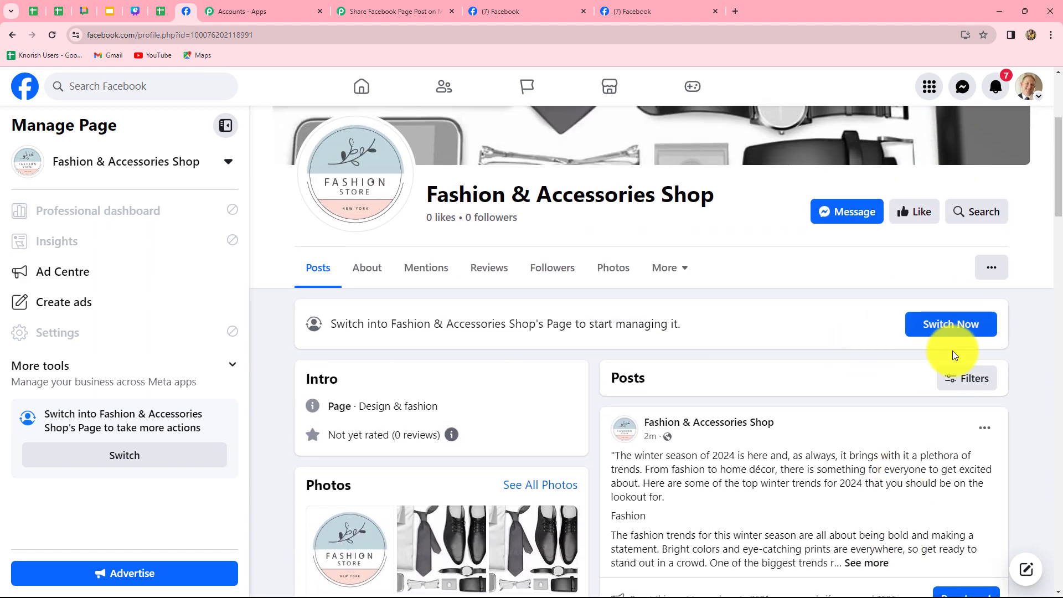
pyautogui.click(955, 329)
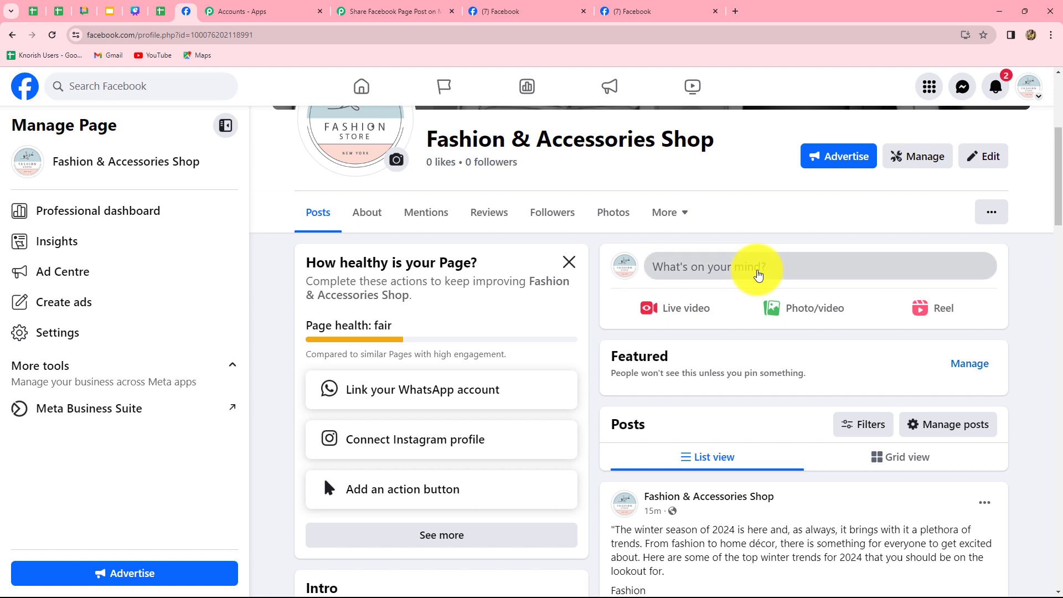
pyautogui.click(758, 275)
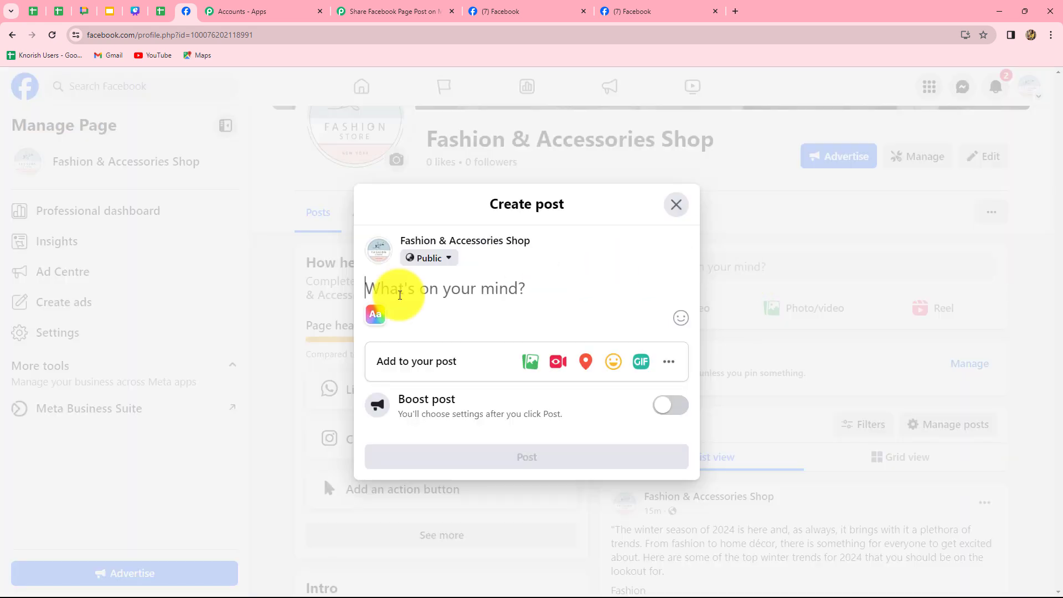
pyautogui.write("Christmas Day is the perfect time to indulge in retro fantasies. Especially when styled together, McQueen's taffeta circle skirt and Reformation's cropped Bardot cardigan nod to the silhouettes of the 1950s. Sparkly ballet flats will bring this look into 2023, believe it or not.")
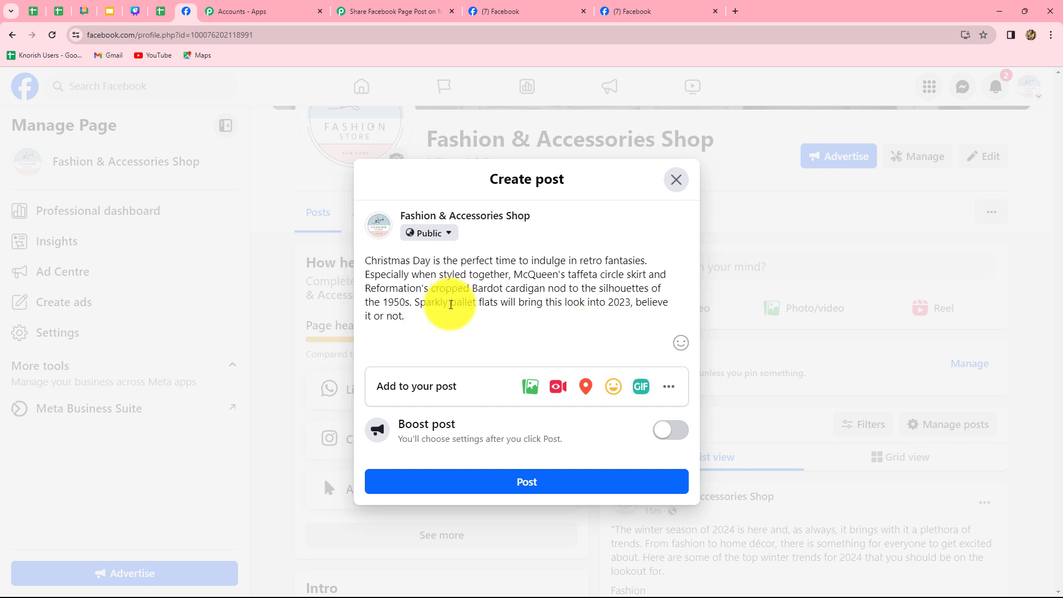
pyautogui.click(510, 482)
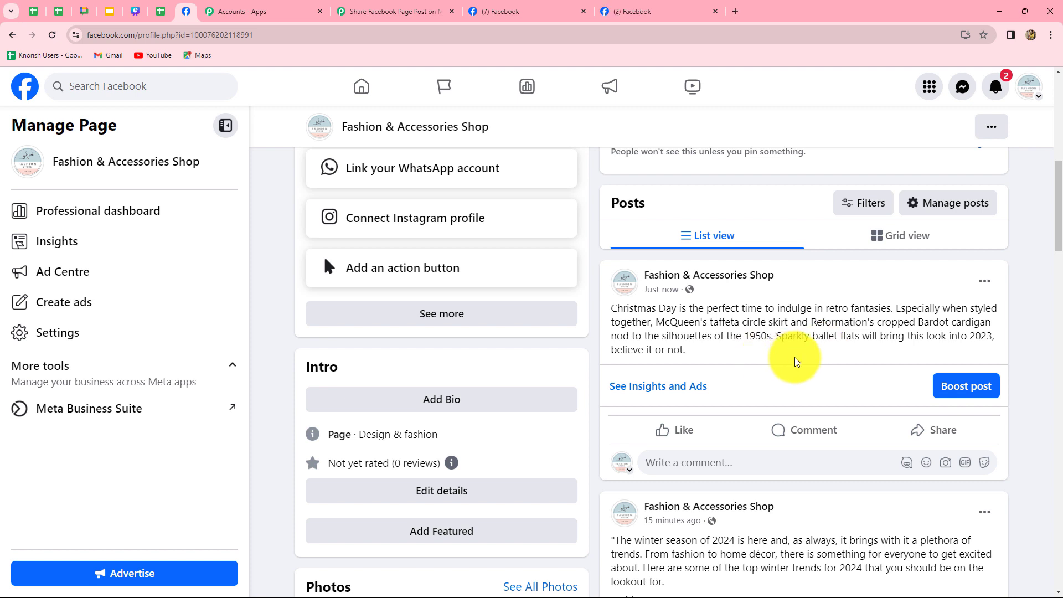
pyautogui.click(367, 18)
pyautogui.scroll(-3, 1050, 434)
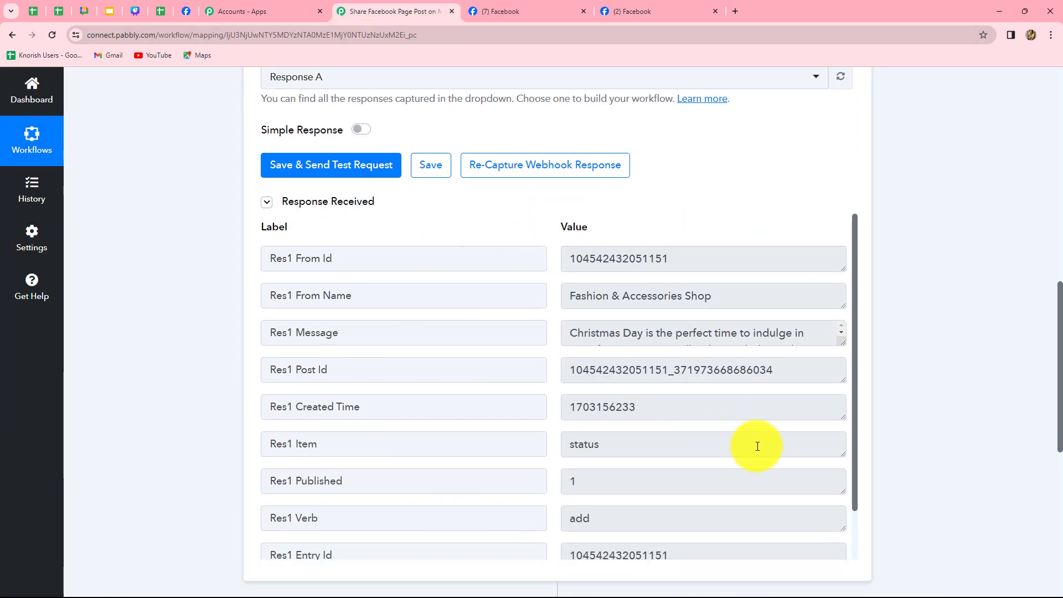
pyautogui.moveTo(841, 342); pyautogui.dragTo(819, 404)
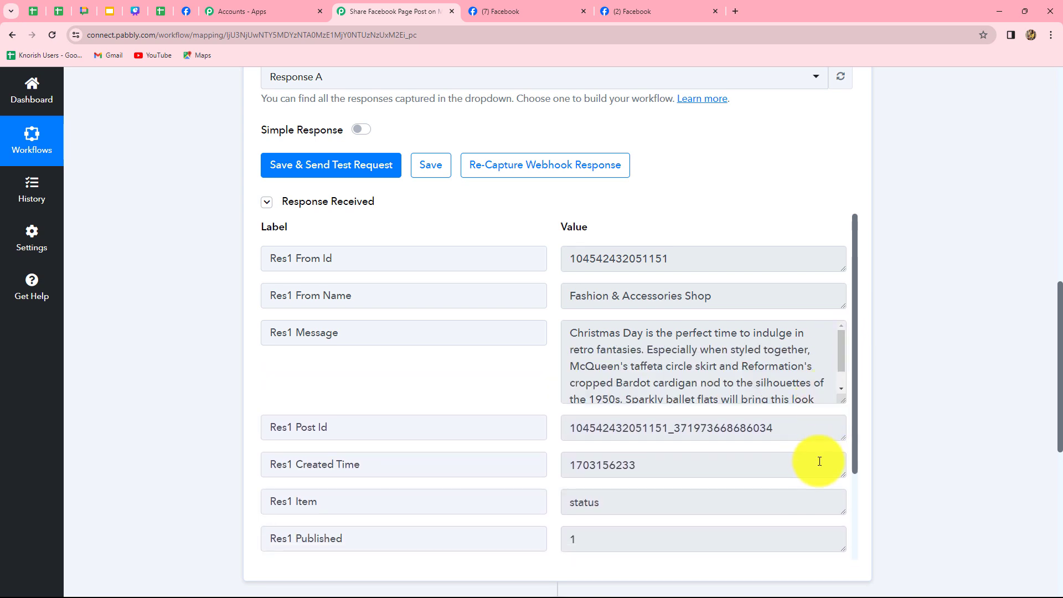
pyautogui.scroll(2, 816, 463)
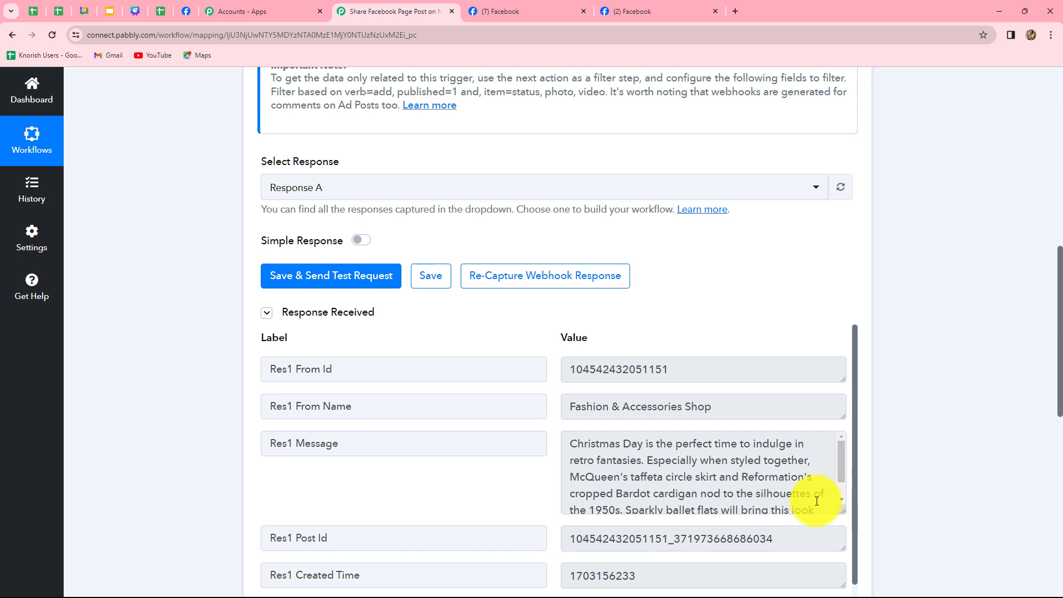
pyautogui.scroll(4, 814, 493)
pyautogui.scroll(-4, 804, 476)
pyautogui.scroll(-1, 803, 477)
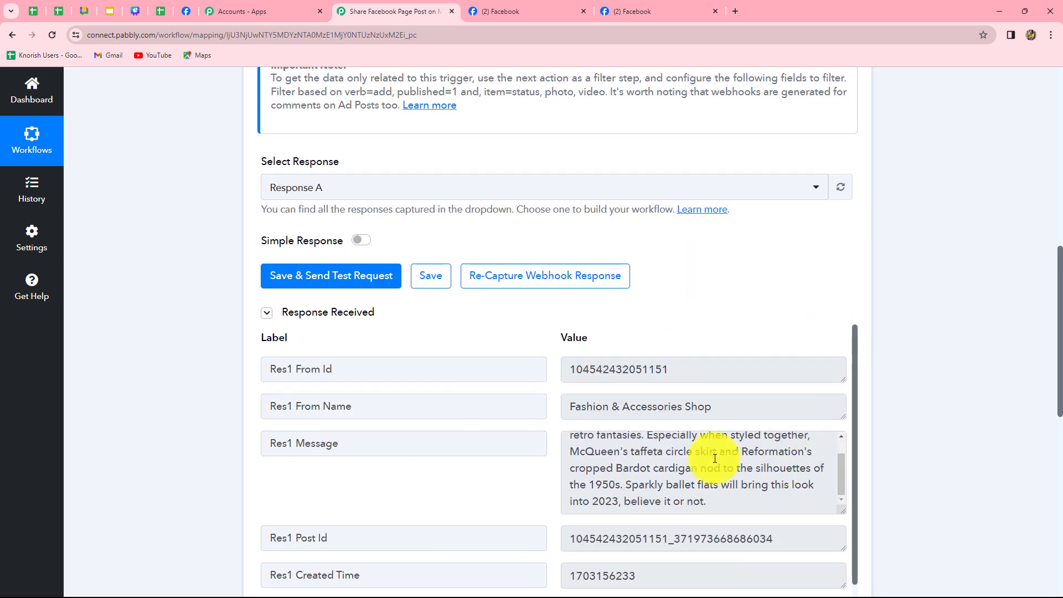
pyautogui.scroll(-3, 909, 455)
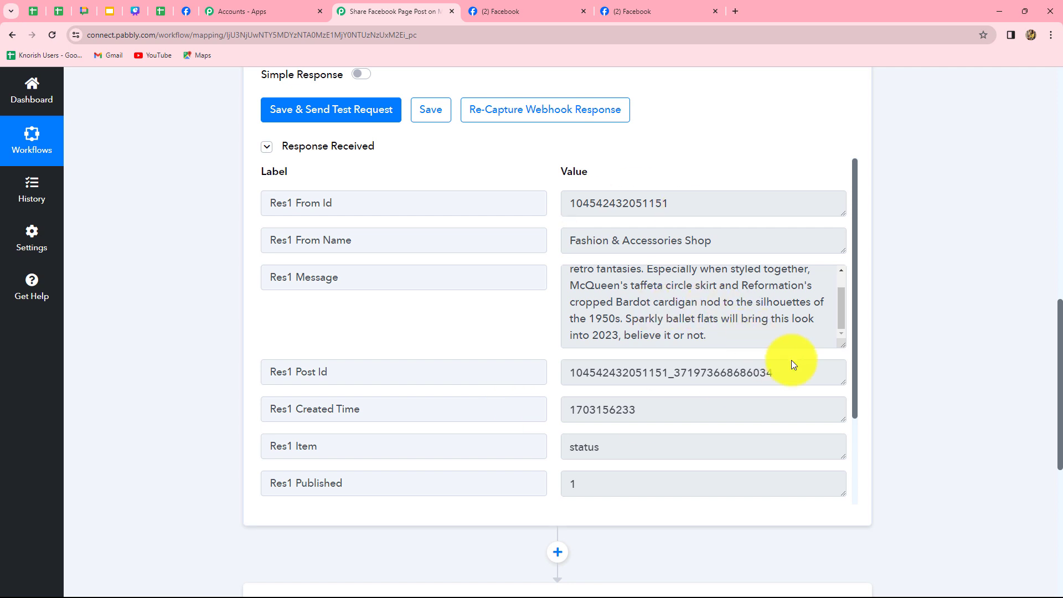
pyautogui.scroll(-4, 988, 383)
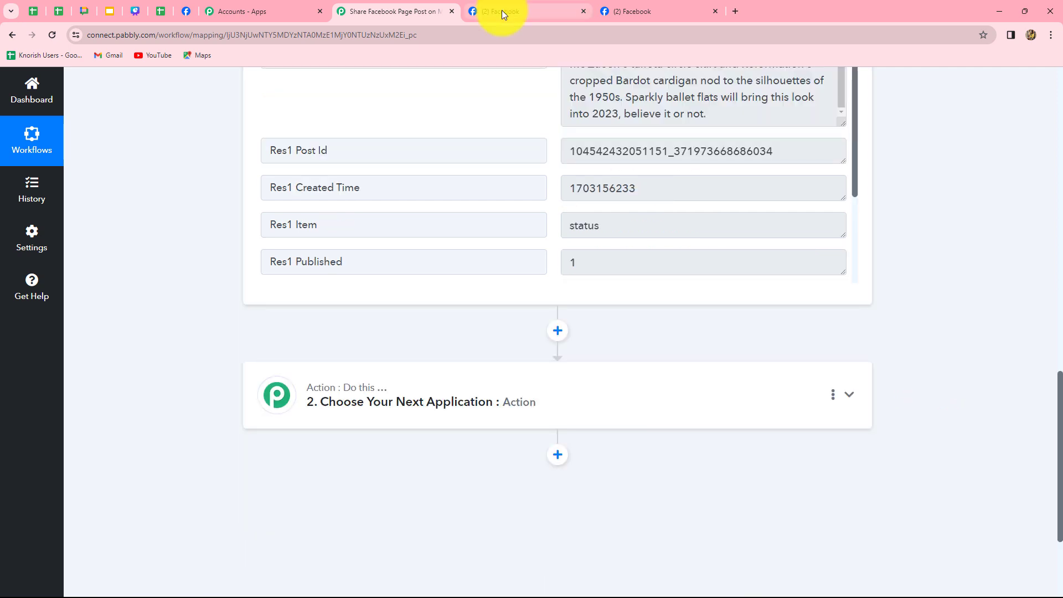
# Compare the Your Daily Fashion and Pabbly pages' latest posts, settling on Your Daily Fashion.
pyautogui.click(502, 10)
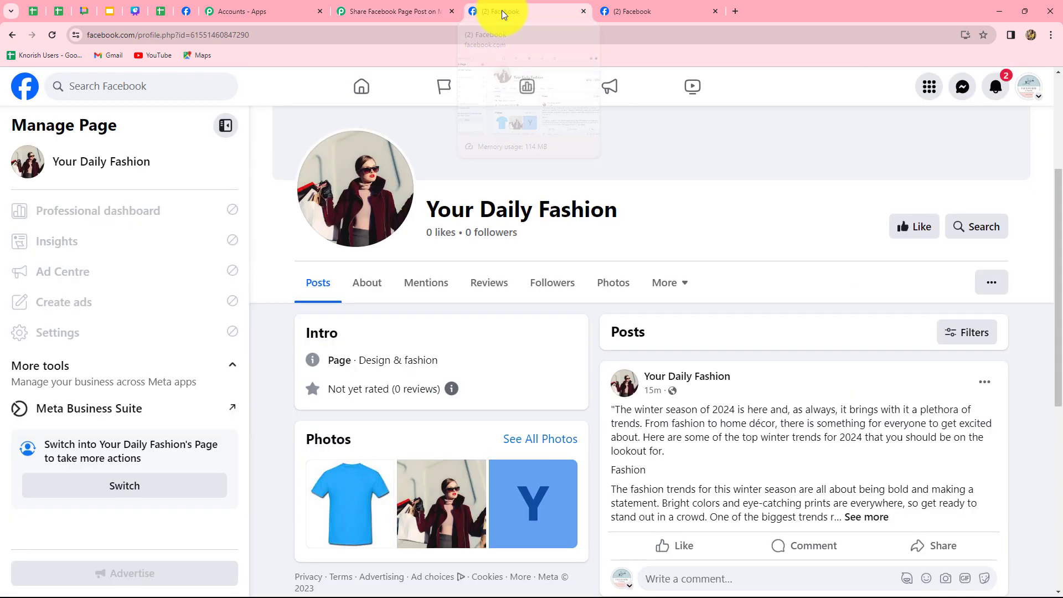
pyautogui.click(621, 10)
pyautogui.click(499, 10)
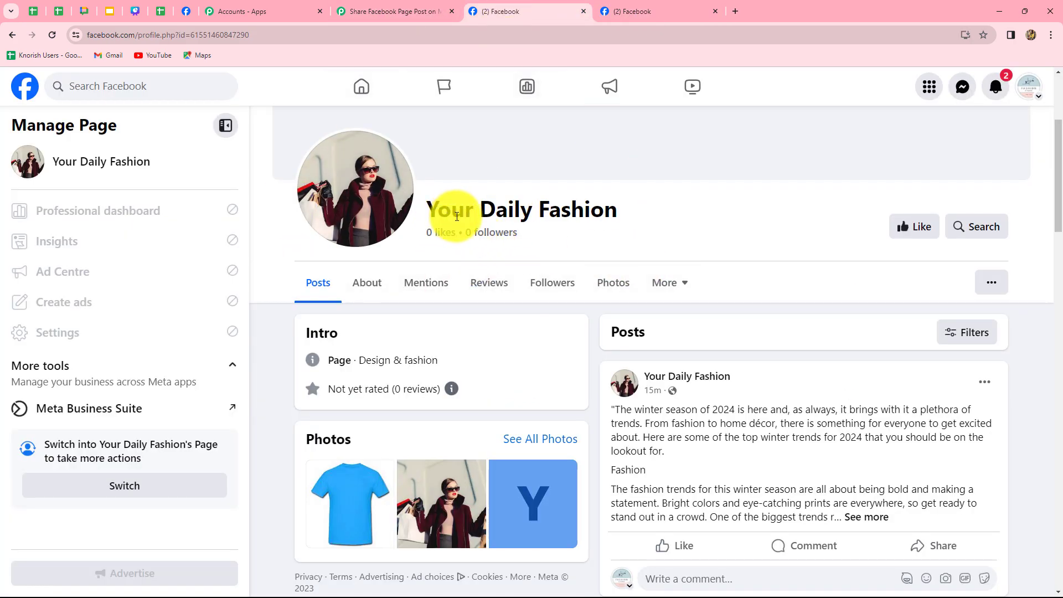
pyautogui.hotkey('ctrl', 'Tab')
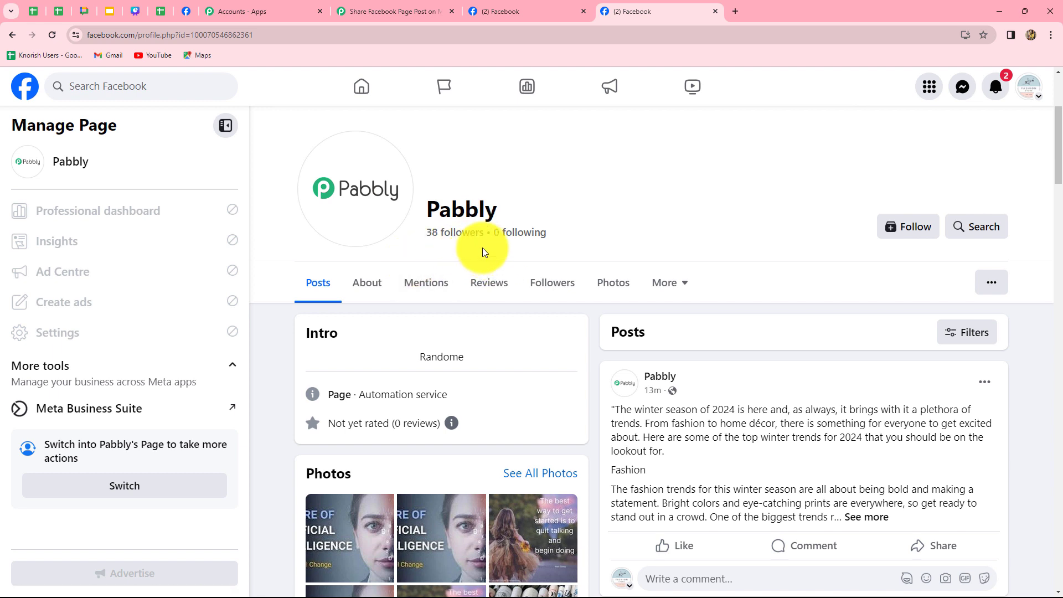
pyautogui.click(533, 9)
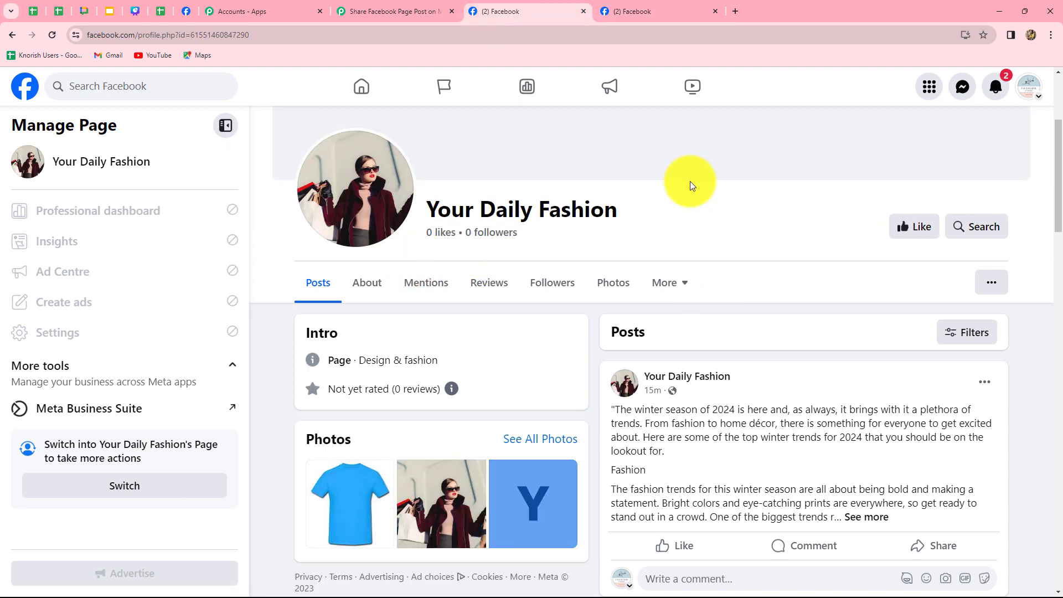
pyautogui.click(640, 6)
pyautogui.click(391, 12)
pyautogui.hotkey('ctrl', 'Tab')
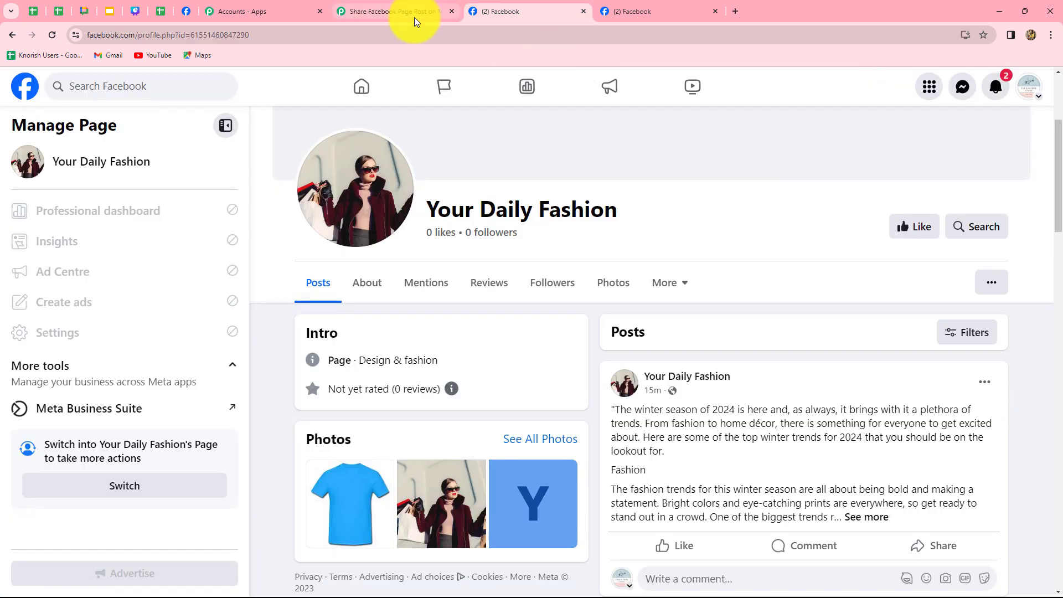
pyautogui.click(365, 6)
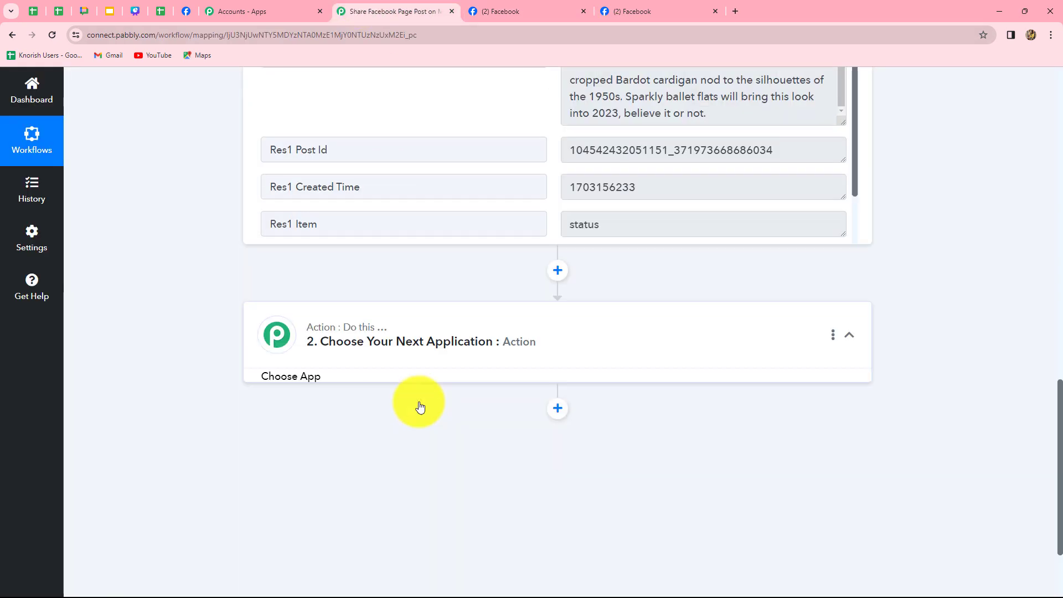
# Choose Facebook Pages as the second step's action app.
pyautogui.click(420, 407)
pyautogui.click(326, 304)
pyautogui.write('Face')
pyautogui.click(382, 443)
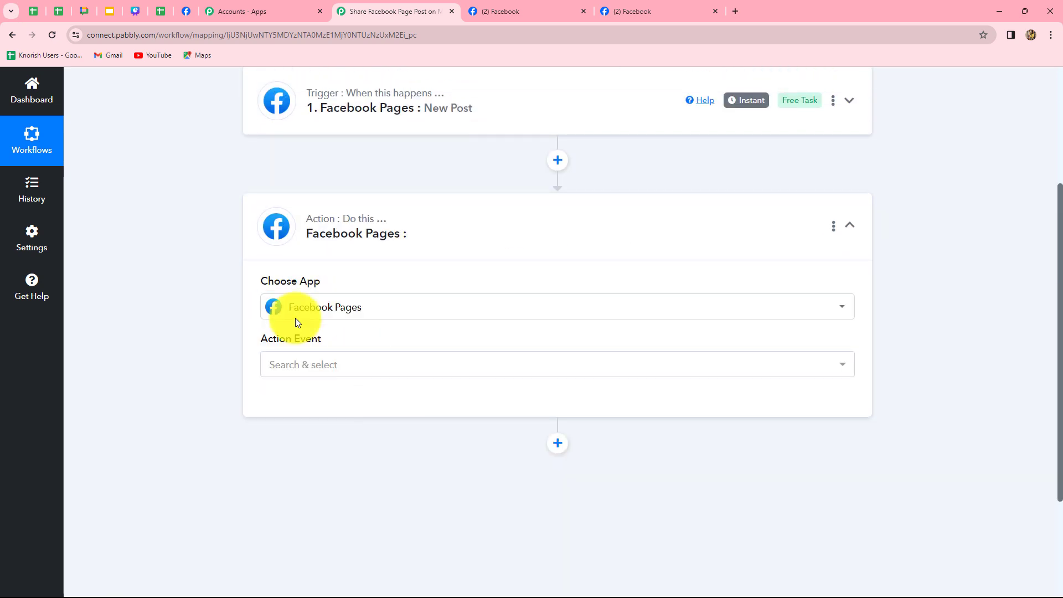
# Set the action event to Create Page Post and save the existing Facebook Pages connection.
pyautogui.click(322, 368)
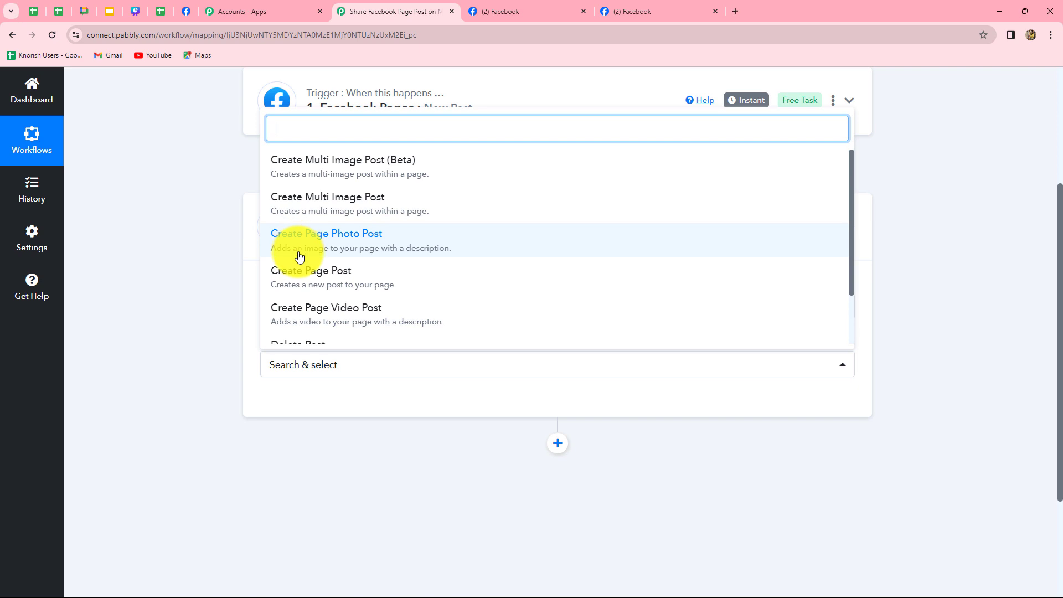
pyautogui.click(342, 274)
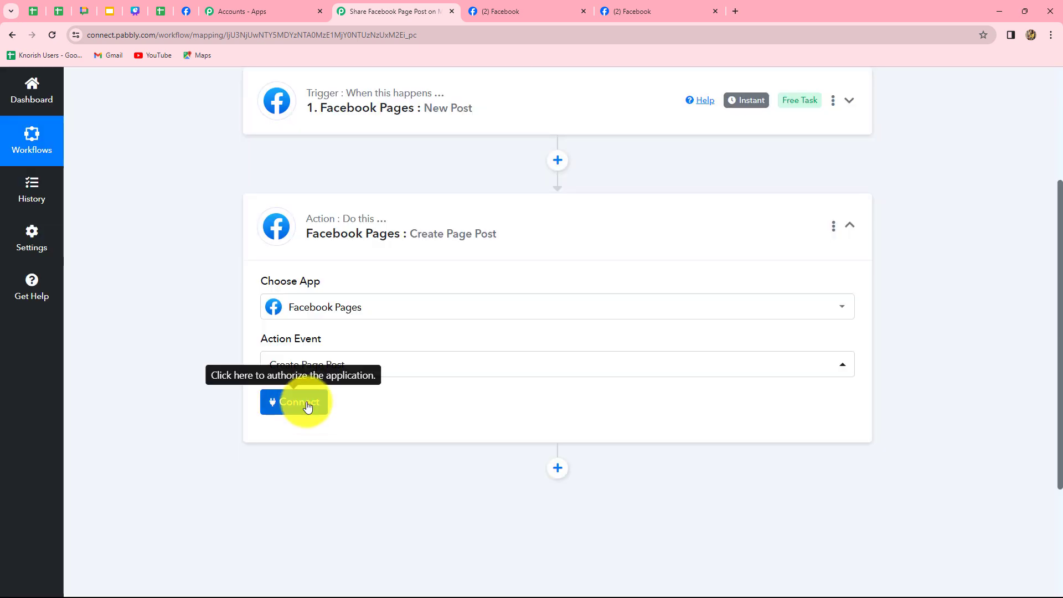
pyautogui.click(307, 407)
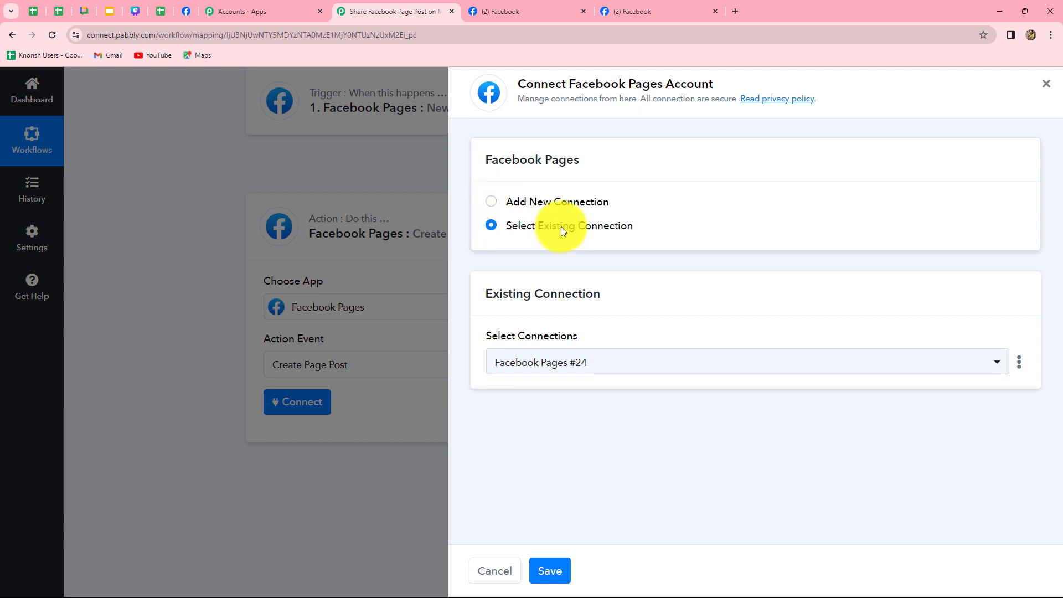
pyautogui.click(554, 573)
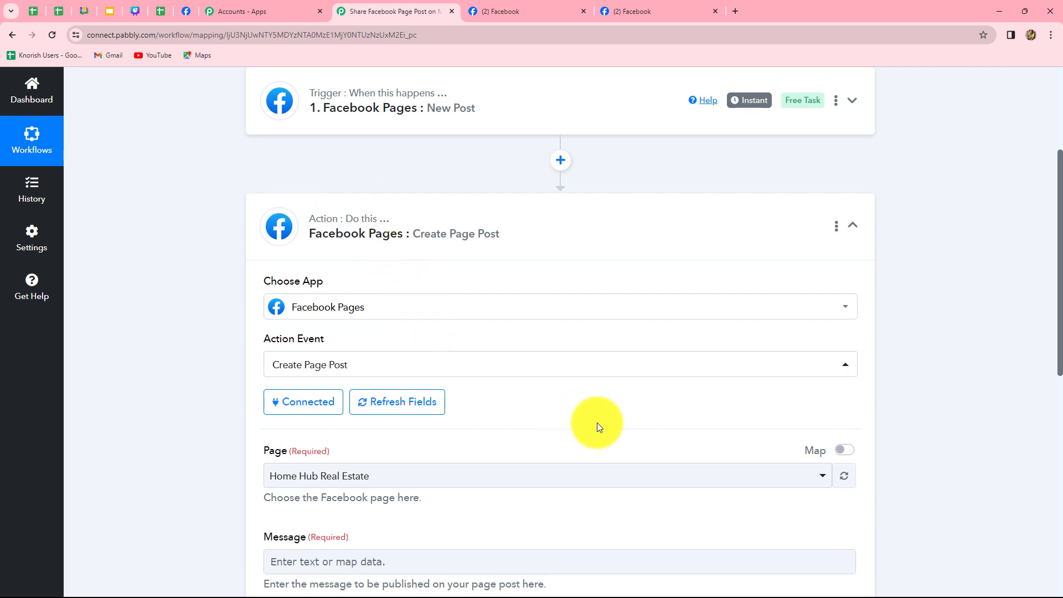
# Set the post's target Page to Your Daily Fashion.
pyautogui.scroll(-5, 597, 423)
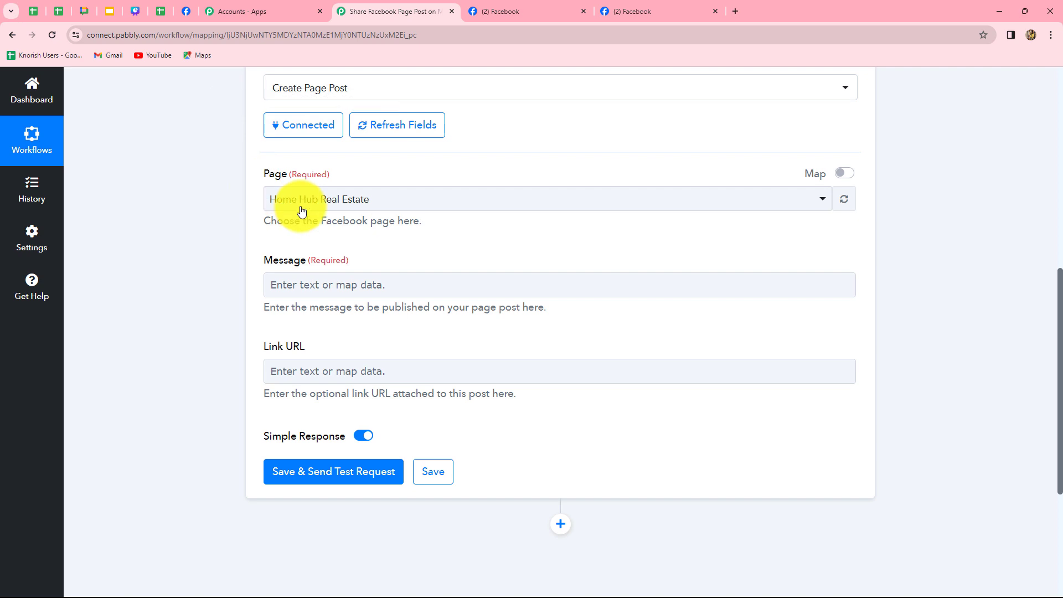
pyautogui.click(369, 203)
pyautogui.write('you')
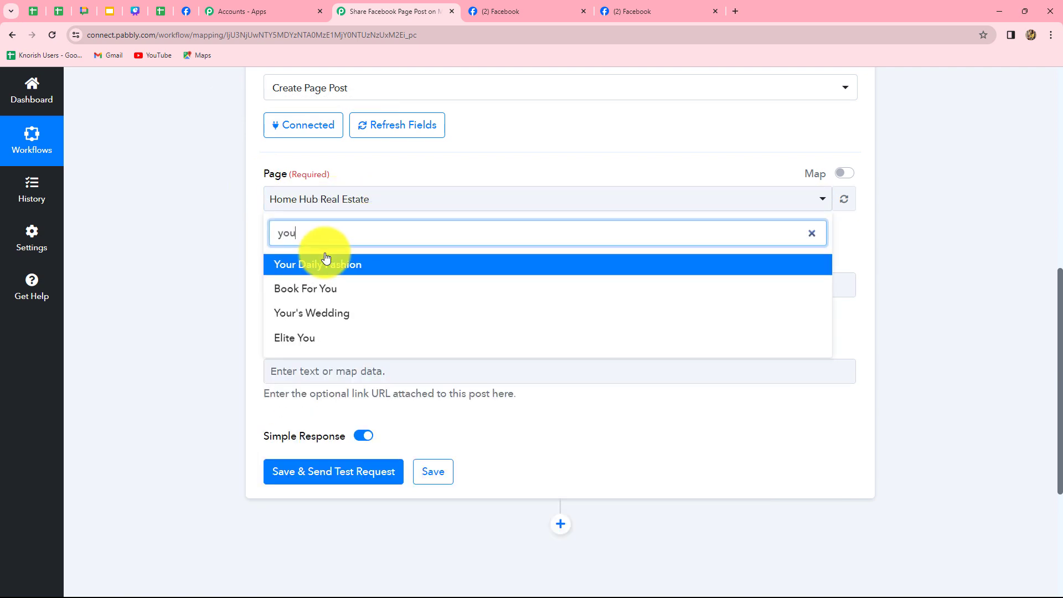
pyautogui.click(318, 265)
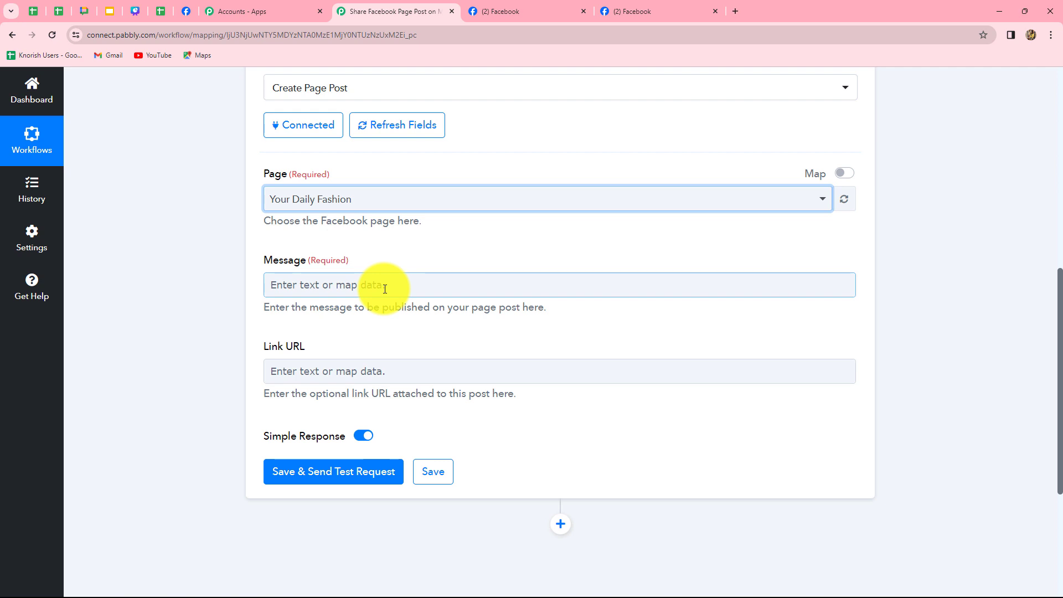
# Check the source page's post, then bring up trigger data for the Message field.
pyautogui.click(186, 11)
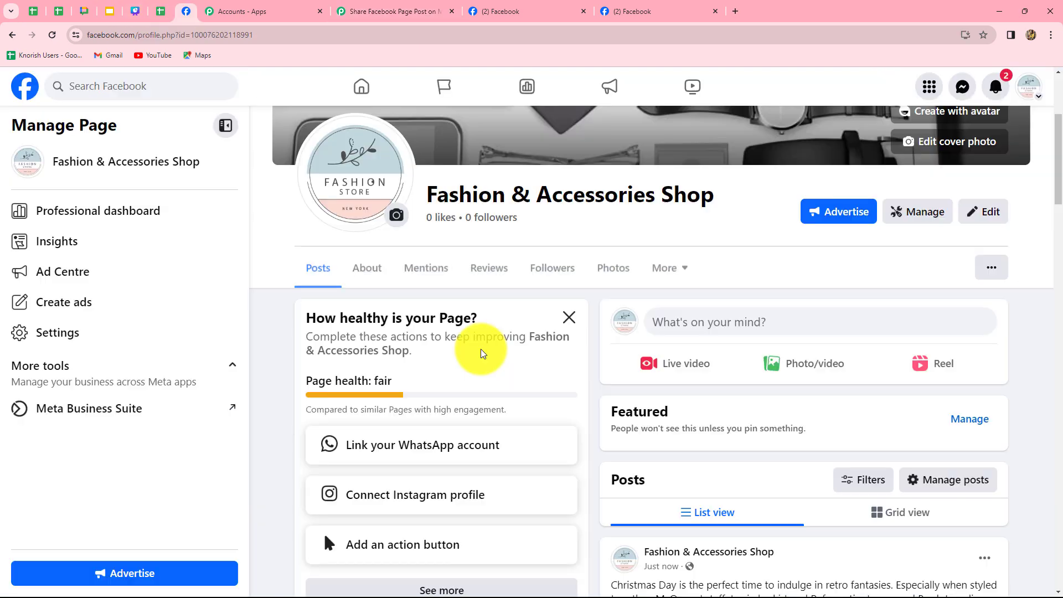
pyautogui.scroll(3, 481, 351)
pyautogui.click(387, 12)
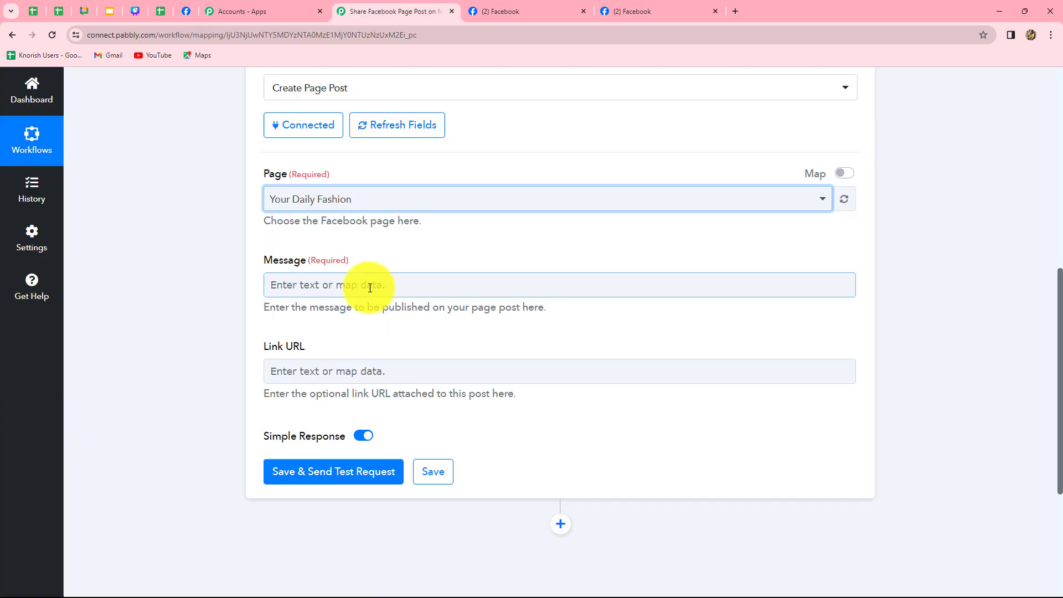
pyautogui.click(355, 284)
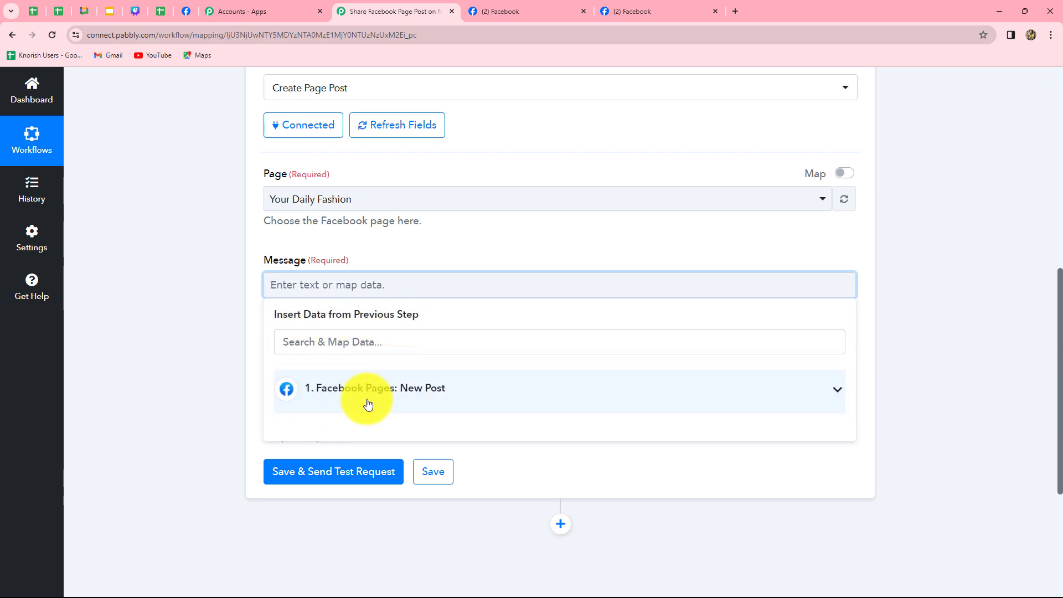
# Map the New Post trigger's Res1 Message into the Message field.
pyautogui.scroll(-1, 370, 414)
pyautogui.click(373, 353)
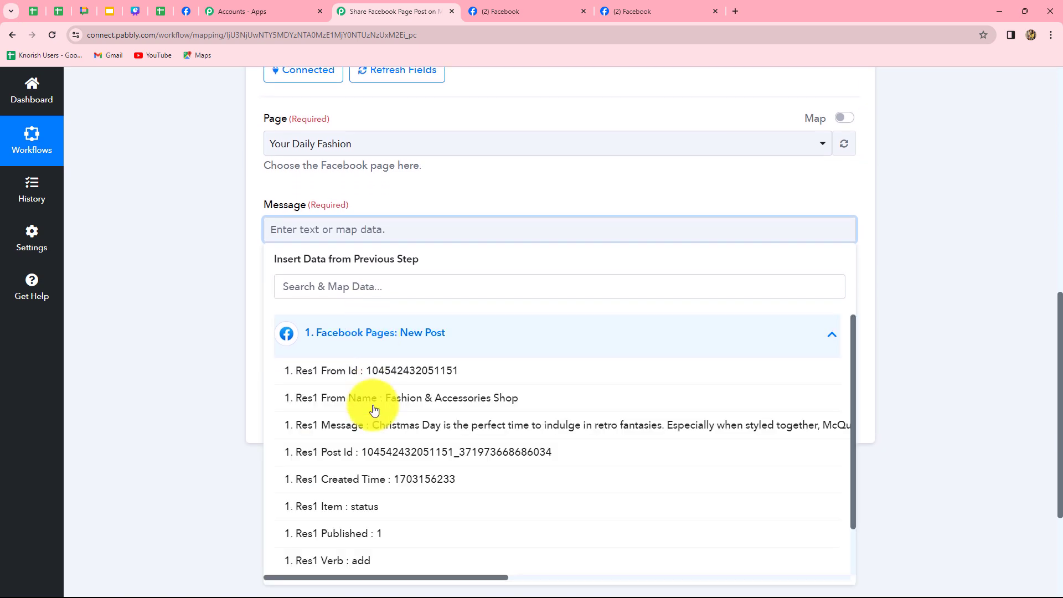
pyautogui.scroll(-2, 435, 472)
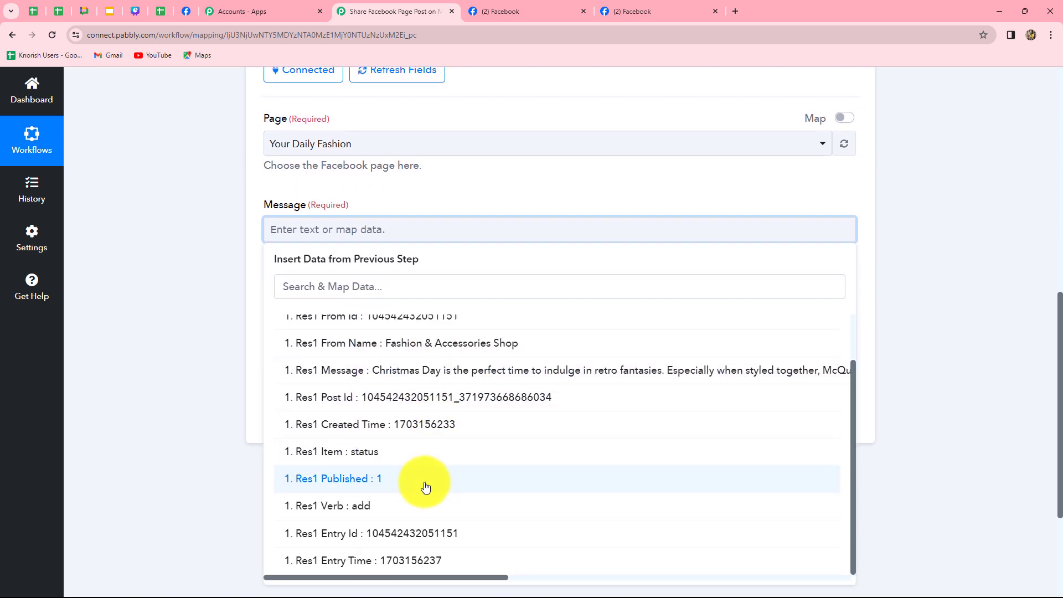
pyautogui.scroll(2, 325, 348)
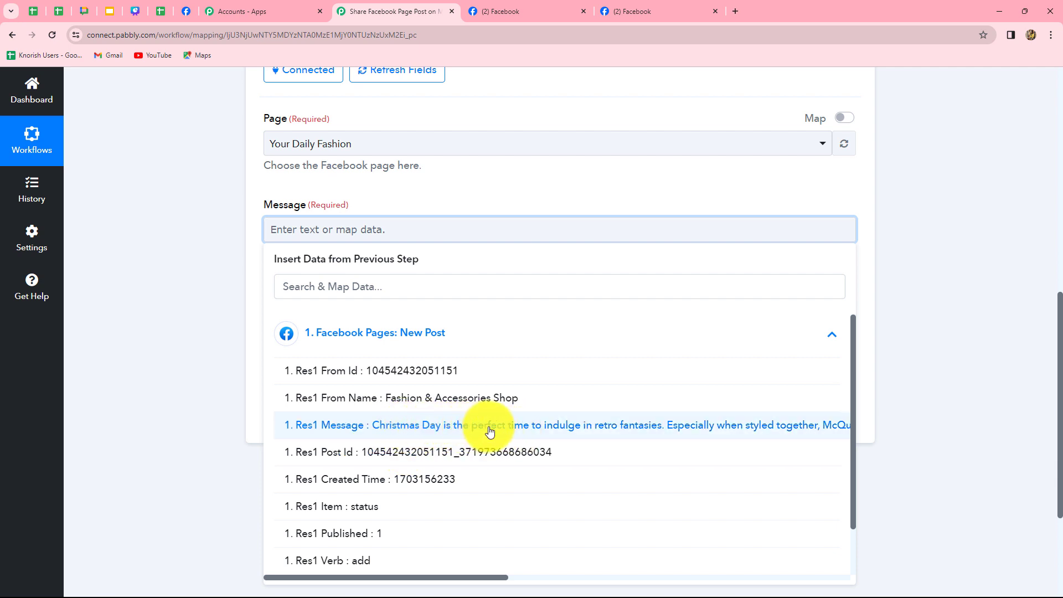
pyautogui.click(522, 426)
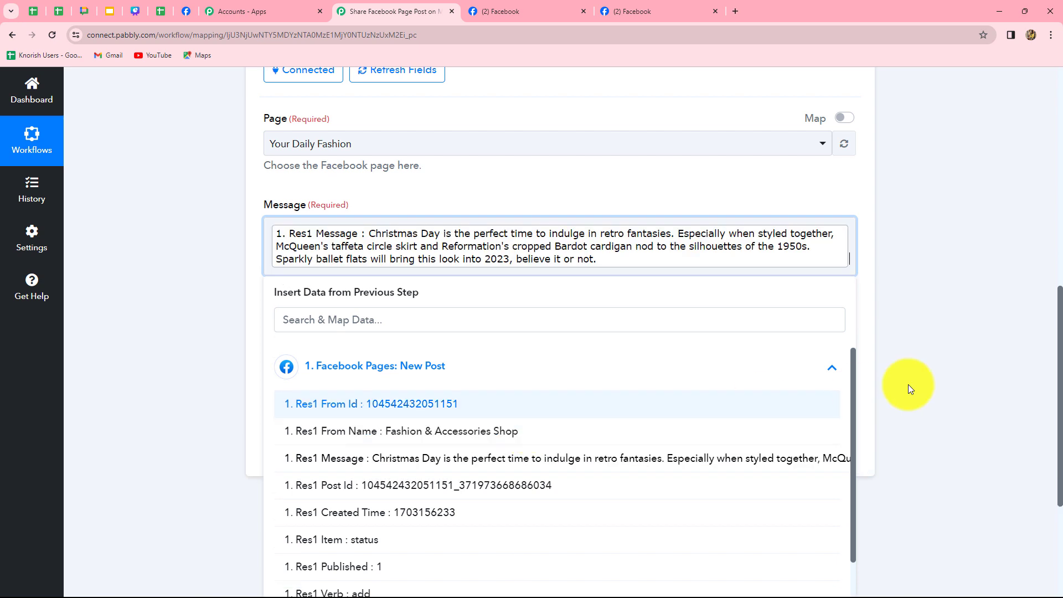
pyautogui.click(964, 376)
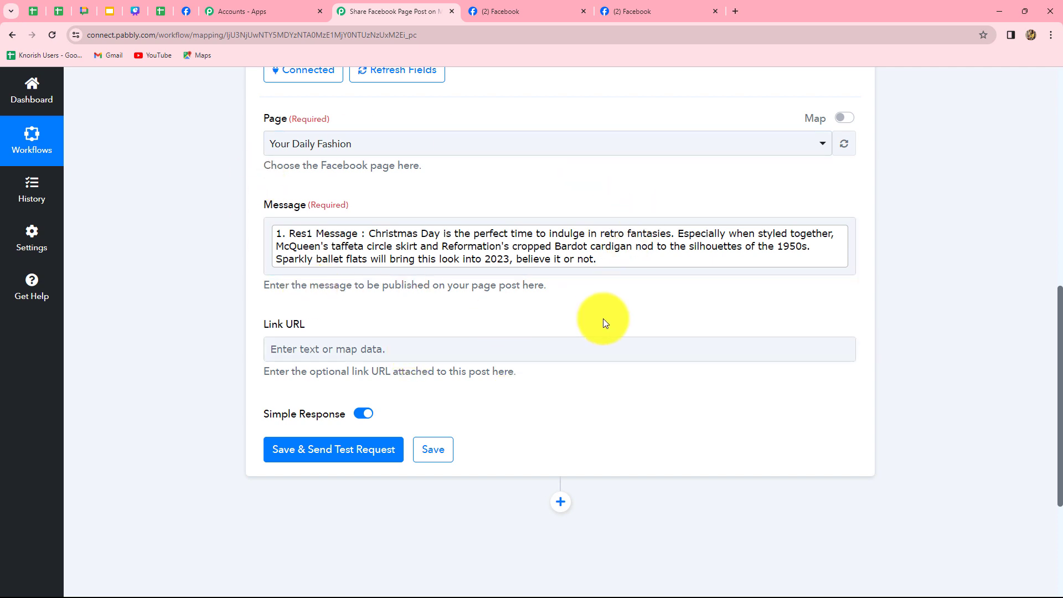
# Save and send a test request, then review the returned Res2 Id.
pyautogui.scroll(-1, 526, 302)
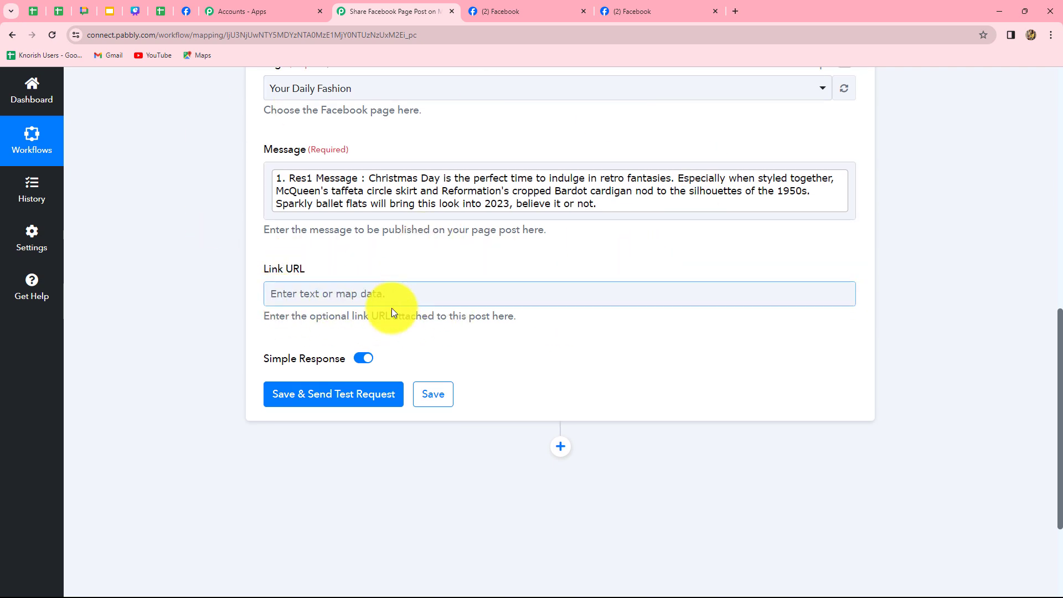
pyautogui.scroll(-3, 356, 260)
pyautogui.click(355, 239)
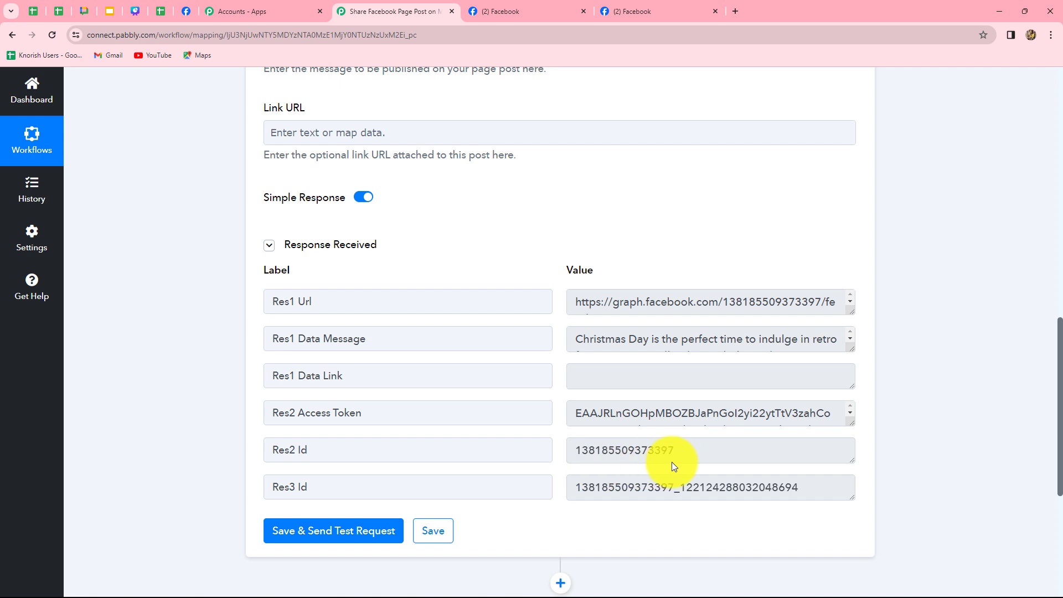
pyautogui.moveTo(701, 450); pyautogui.dragTo(573, 462)
pyautogui.click(957, 451)
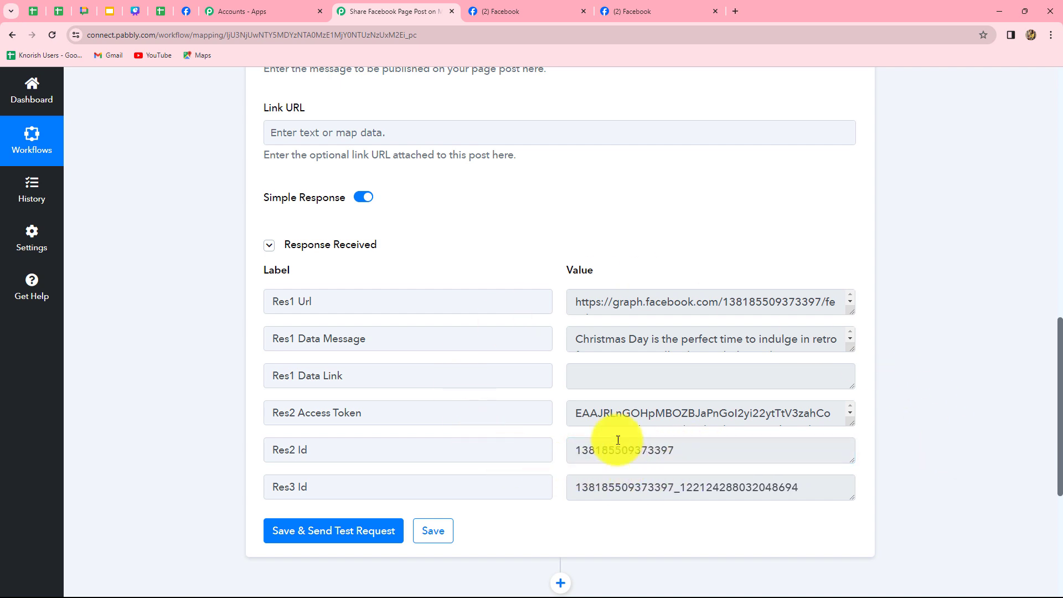
# Reload Your Daily Fashion to confirm the Christmas Day post, then view the Pabbly page.
pyautogui.click(496, 8)
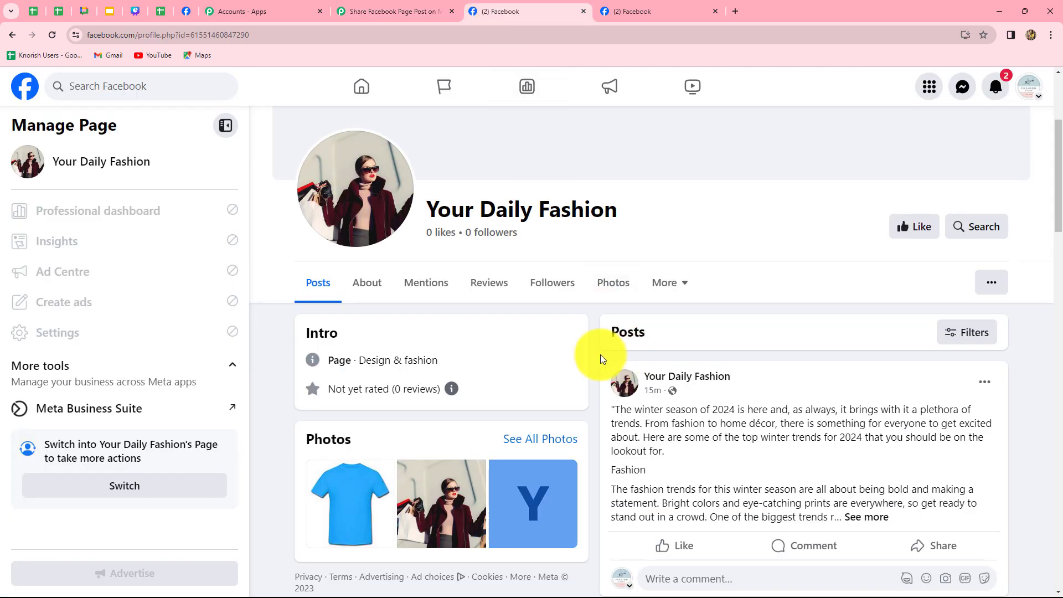
pyautogui.click(52, 35)
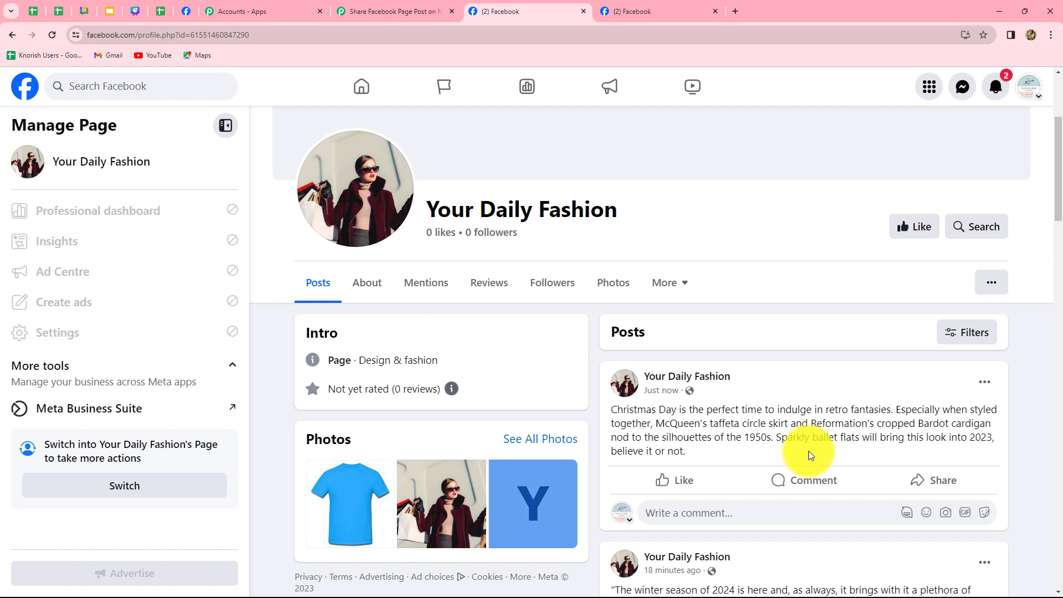
pyautogui.click(642, 12)
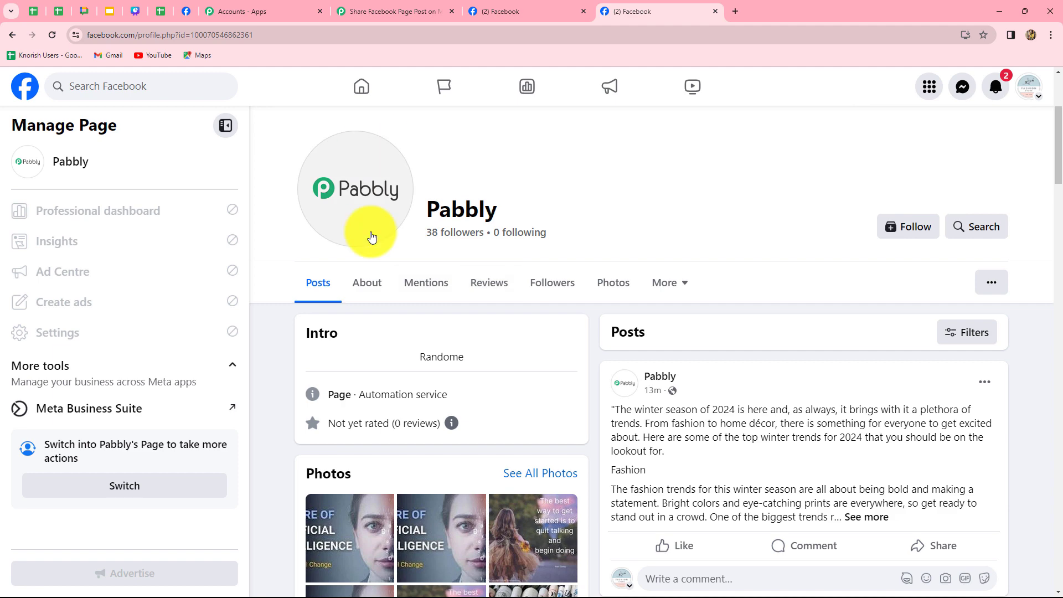
# Add a third action step using the Facebook Pages app.
pyautogui.click(385, 8)
pyautogui.scroll(-5, 758, 378)
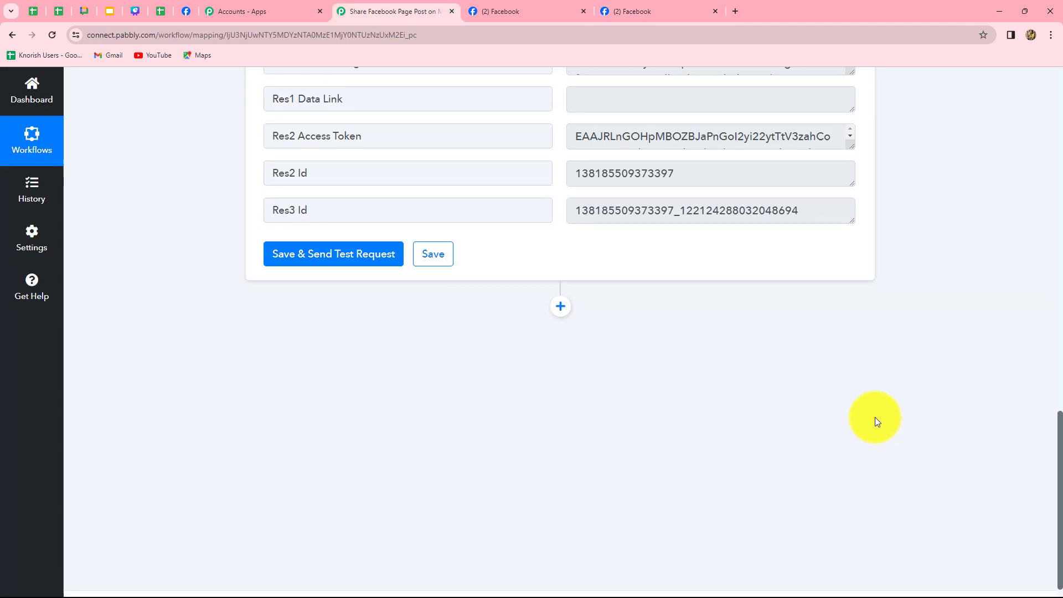
pyautogui.click(561, 308)
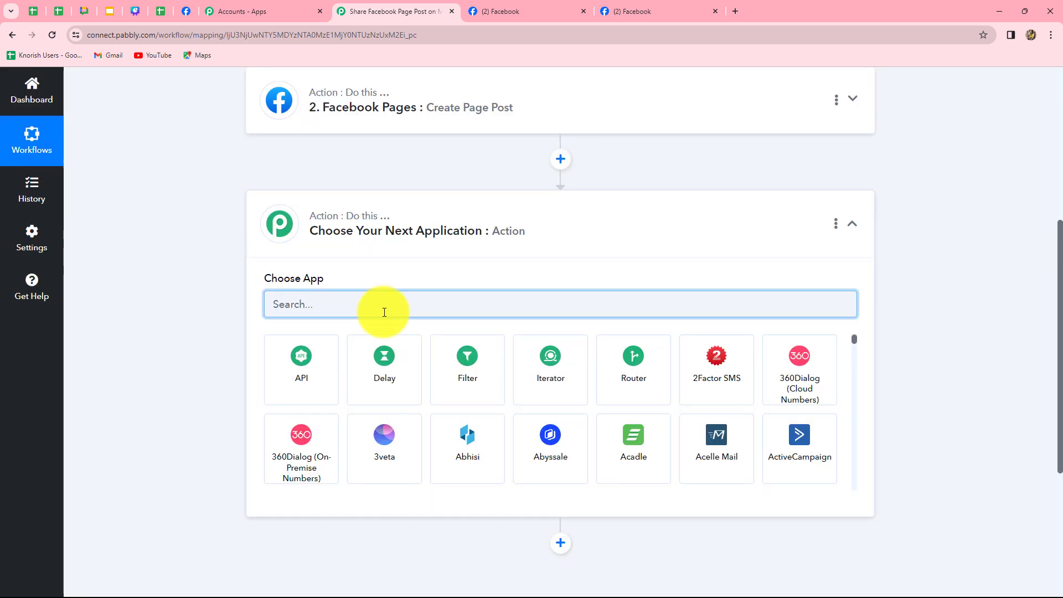
pyautogui.write('Face')
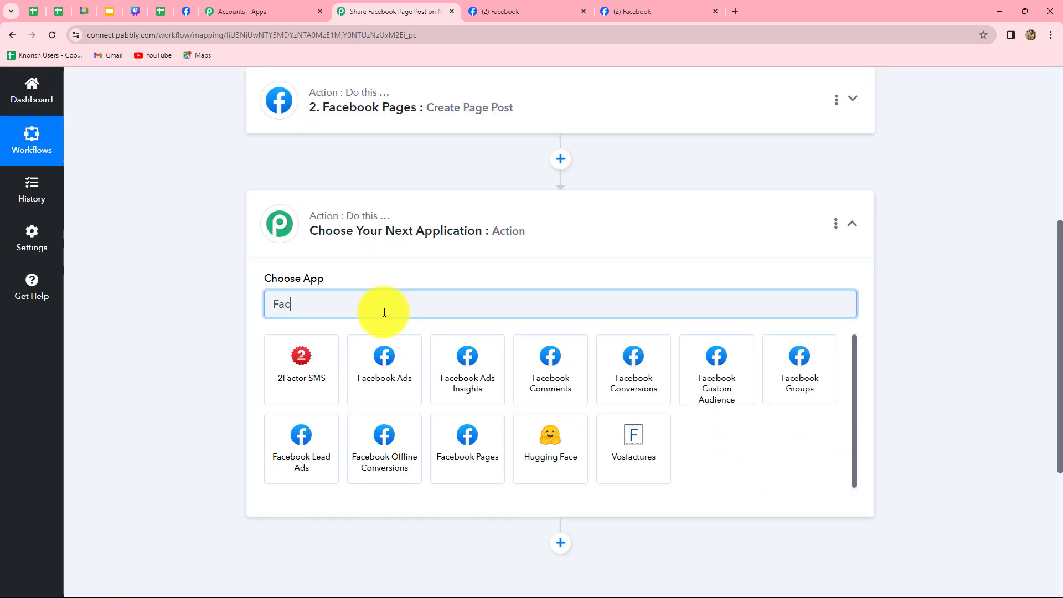
pyautogui.click(413, 433)
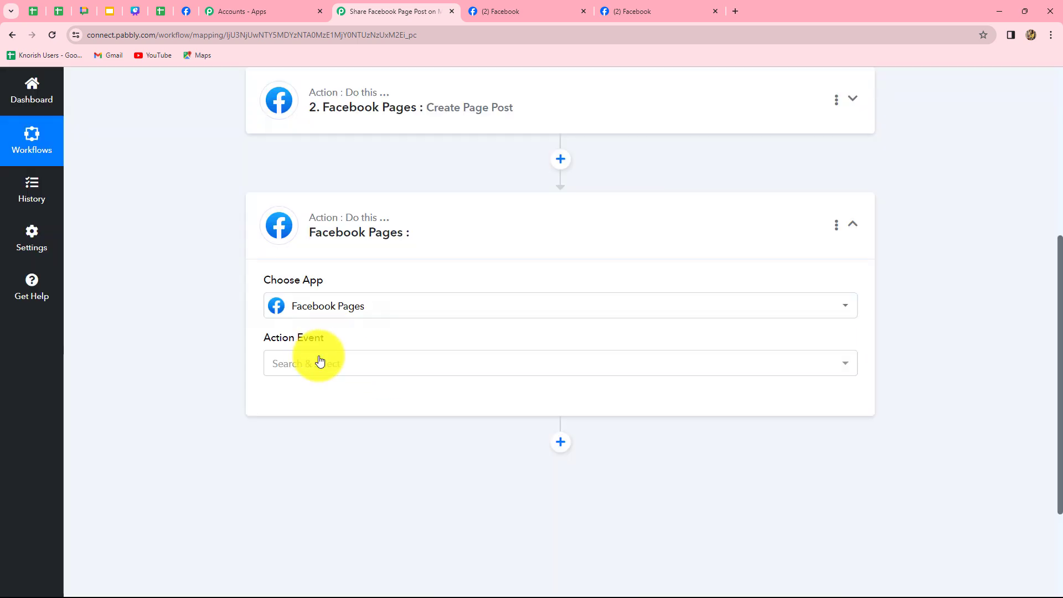
# Set it to Create Page Post and save the existing Facebook Pages #24 connection.
pyautogui.click(326, 369)
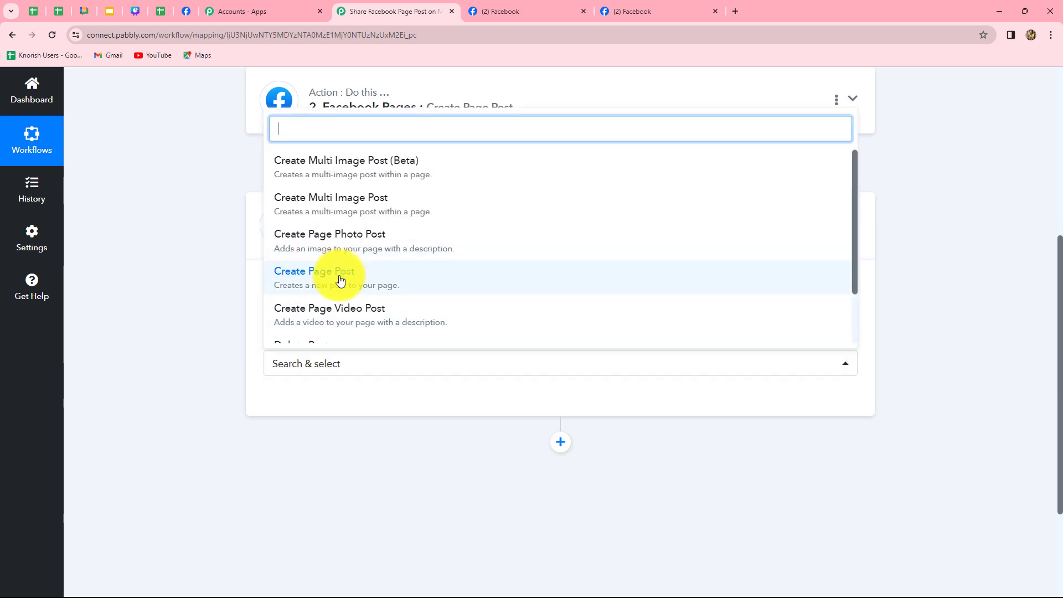
pyautogui.click(340, 281)
pyautogui.click(309, 397)
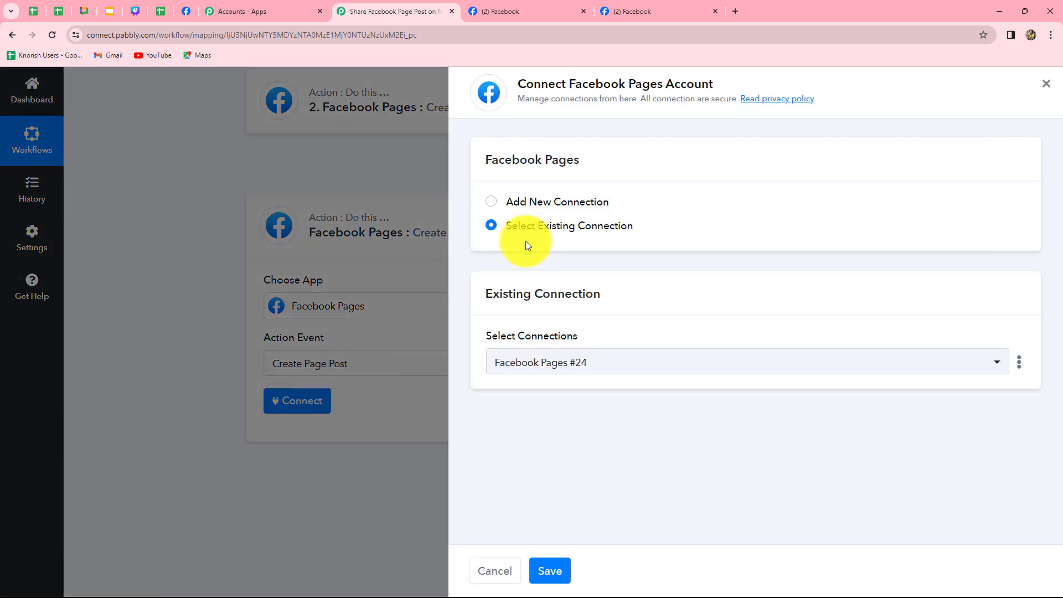
pyautogui.click(550, 570)
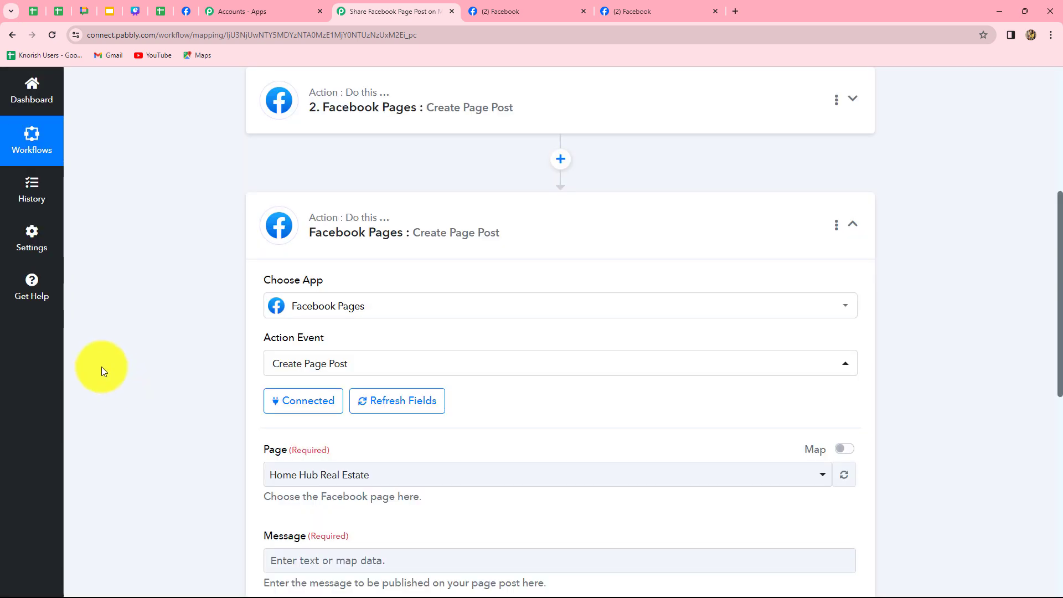
# Set the third step's target Page to Pabbly.
pyautogui.scroll(-3, 103, 367)
pyautogui.scroll(-2, 104, 367)
pyautogui.click(412, 200)
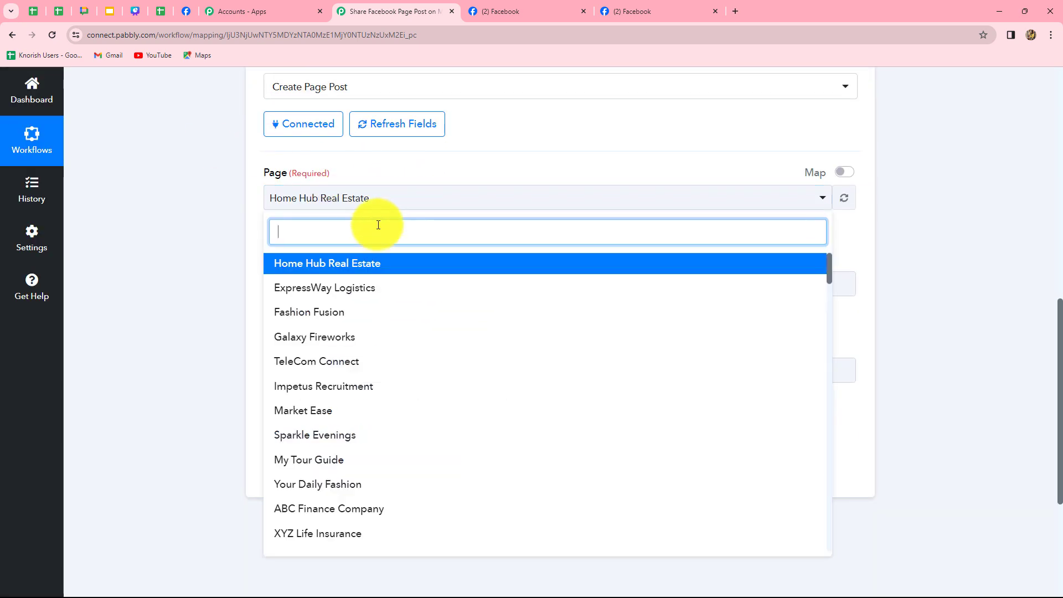
pyautogui.write('pabb')
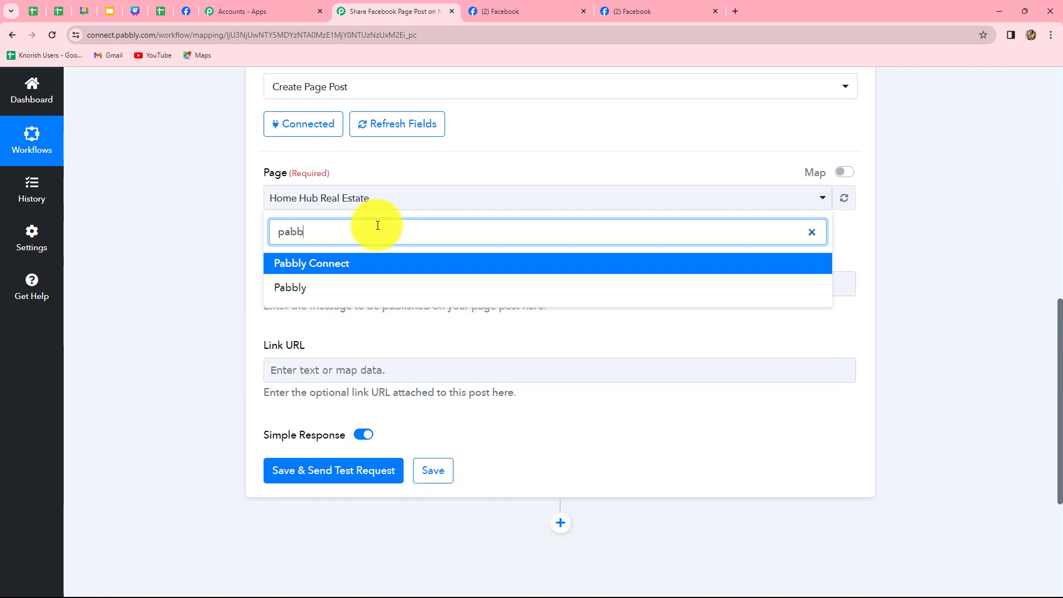
pyautogui.click(308, 294)
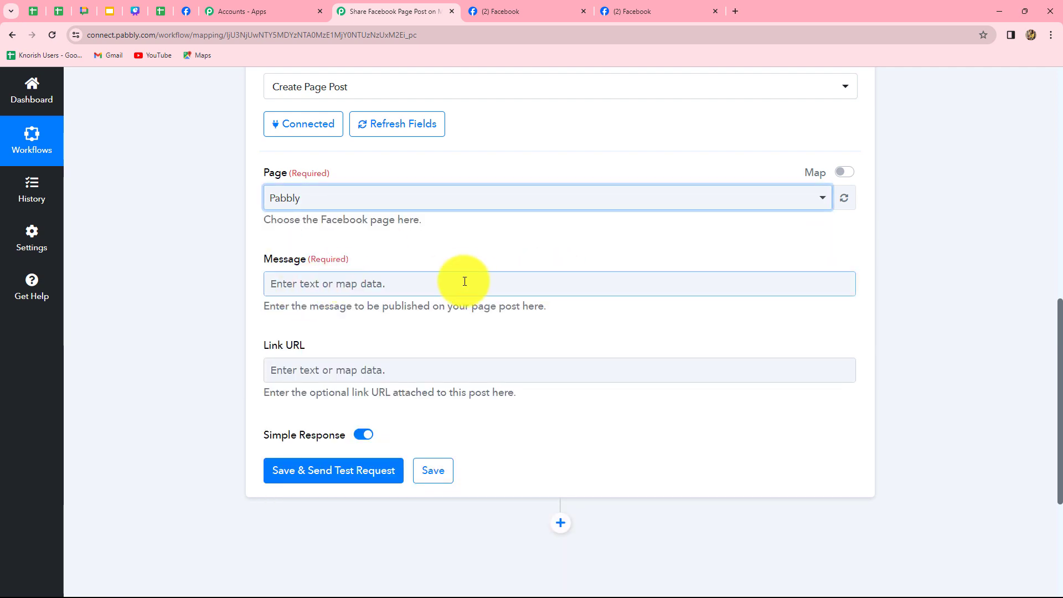
# Map the New Post trigger's Res1 Message into the Message field.
pyautogui.click(414, 287)
pyautogui.click(404, 386)
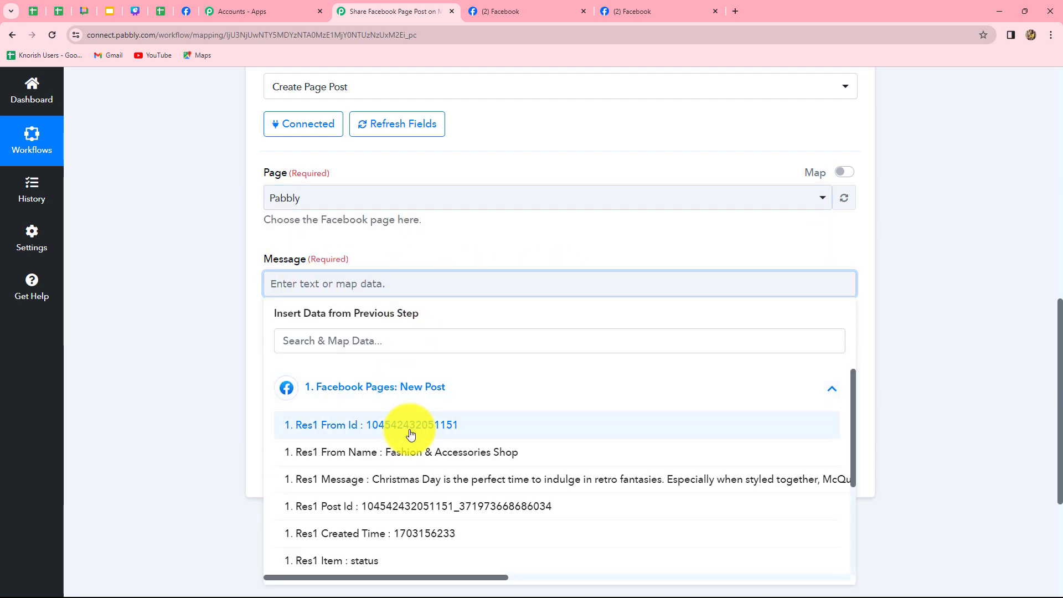
pyautogui.click(419, 489)
pyautogui.click(225, 430)
# Save and send a test request, then select the returned Res2 Id.
pyautogui.scroll(-3, 282, 443)
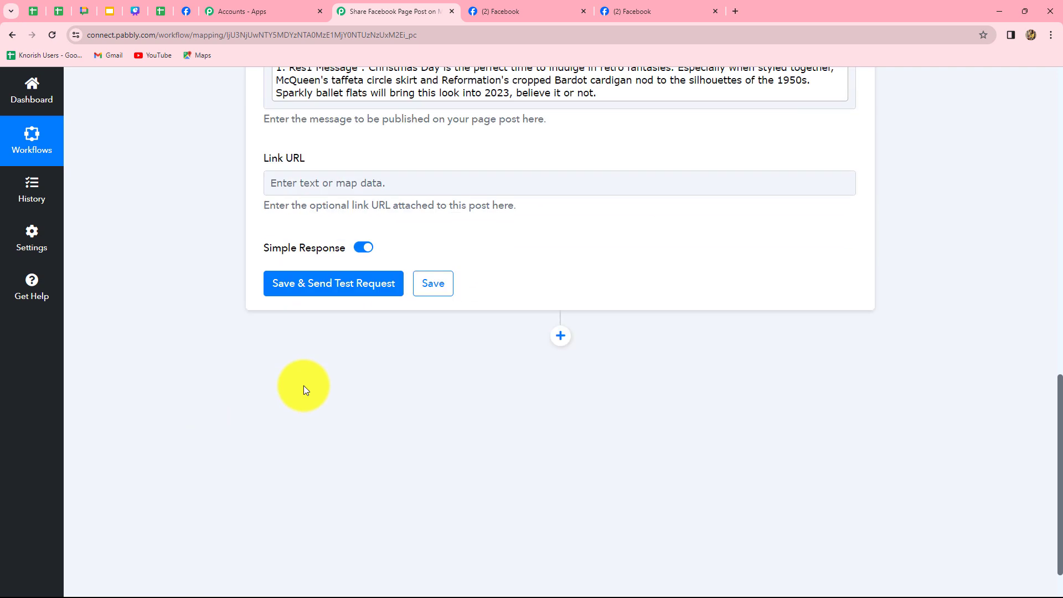
pyautogui.click(362, 325)
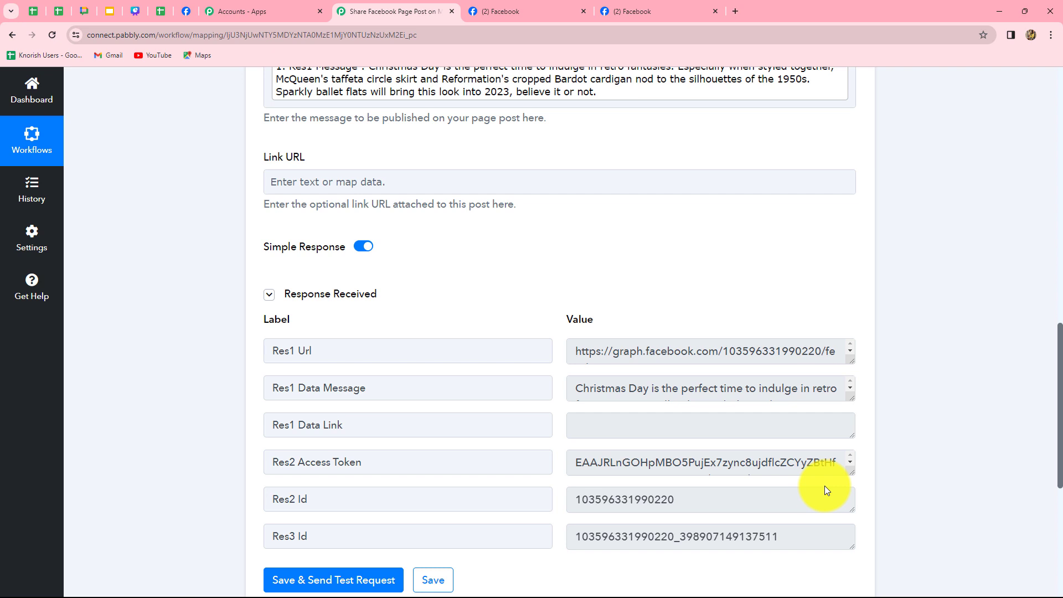
pyautogui.moveTo(581, 500); pyautogui.dragTo(708, 500)
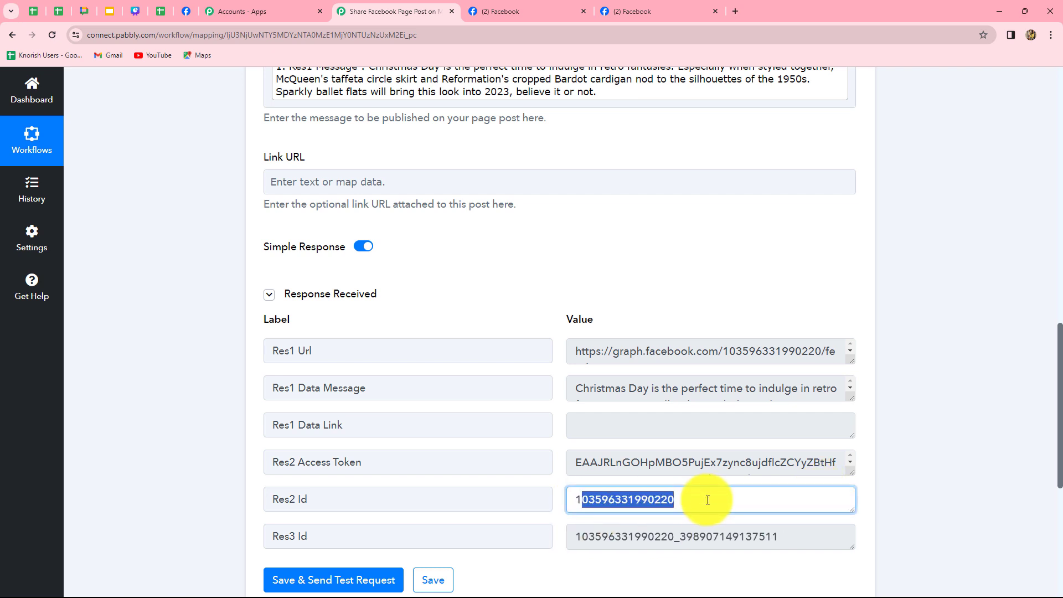
# Reload the Pabbly page and check the current posts on the destination pages.
pyautogui.click(640, 12)
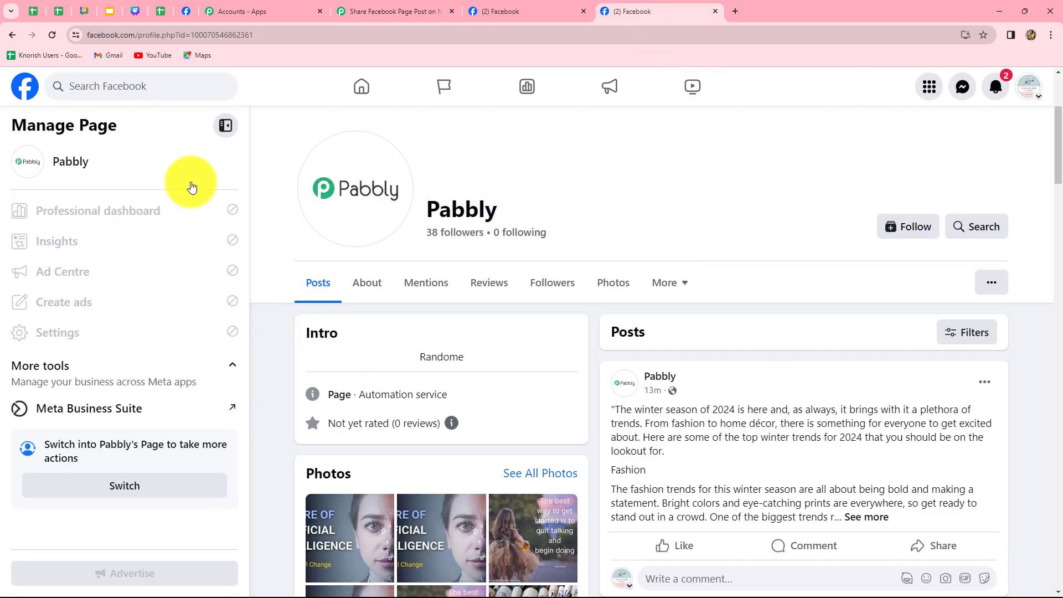
pyautogui.click(52, 35)
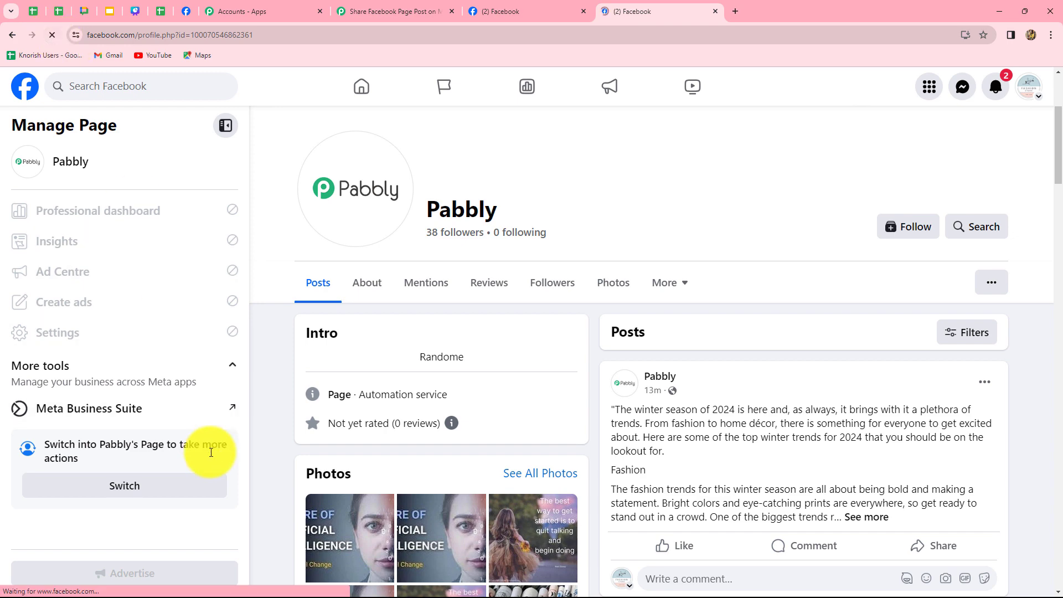
pyautogui.scroll(-2, 669, 395)
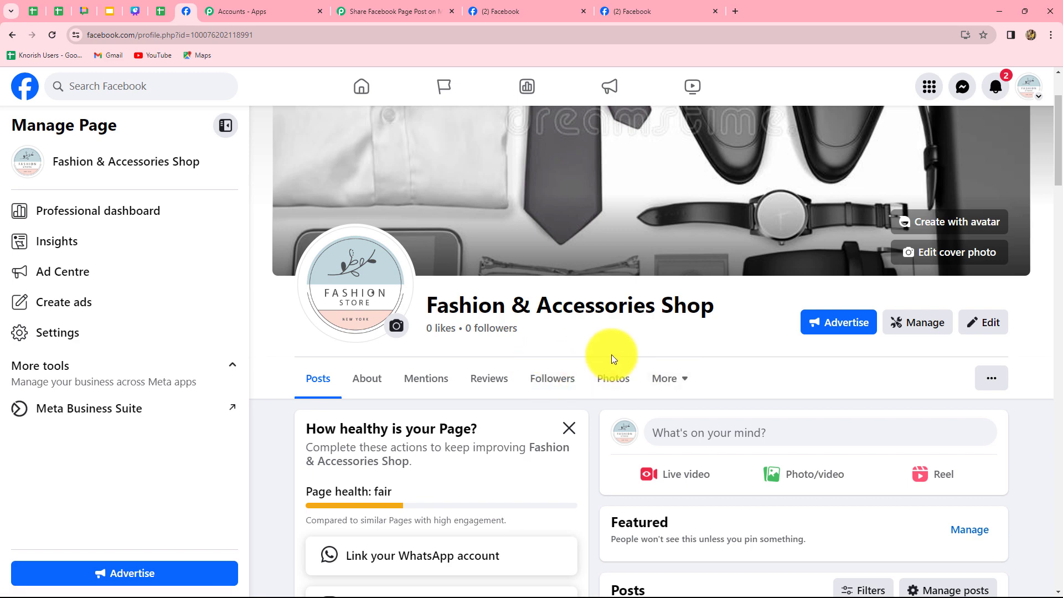
pyautogui.click(531, 11)
pyautogui.click(662, 12)
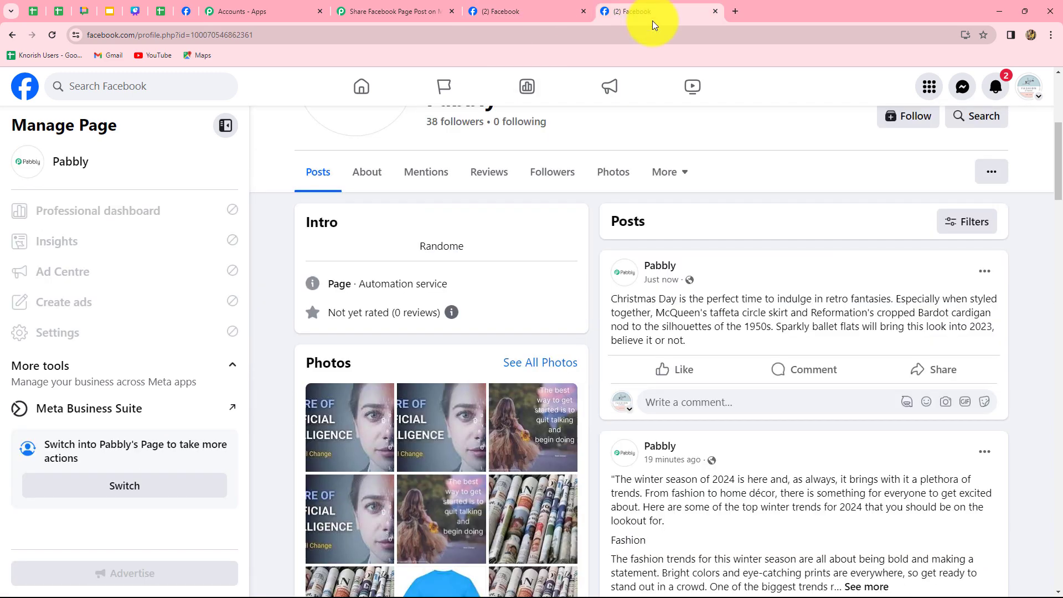
# Publish the winter-trends post on Fashion & Accessories Shop.
pyautogui.click(187, 12)
pyautogui.scroll(-2, 671, 384)
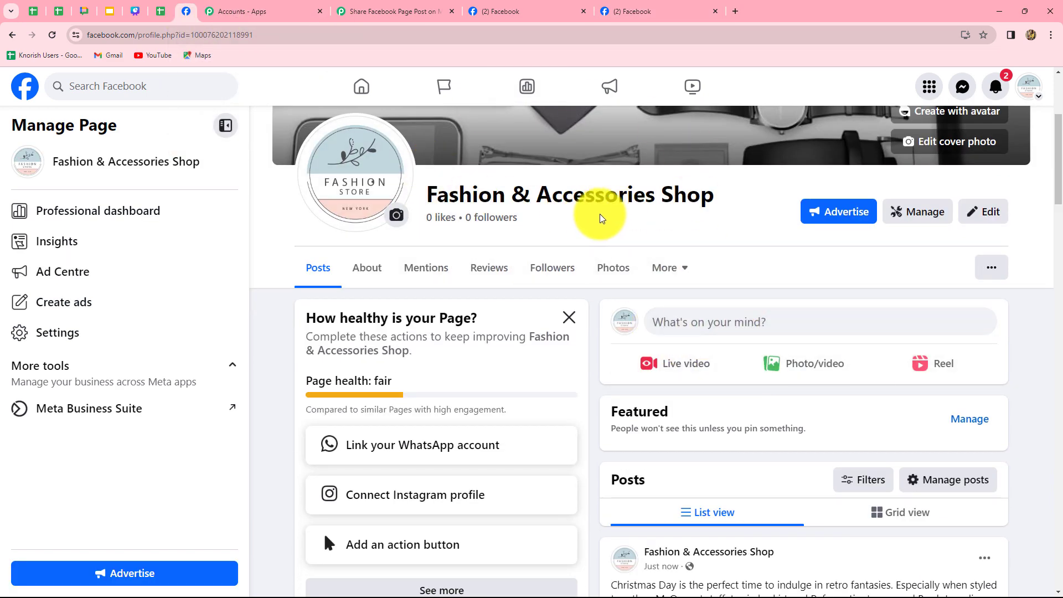
pyautogui.click(688, 322)
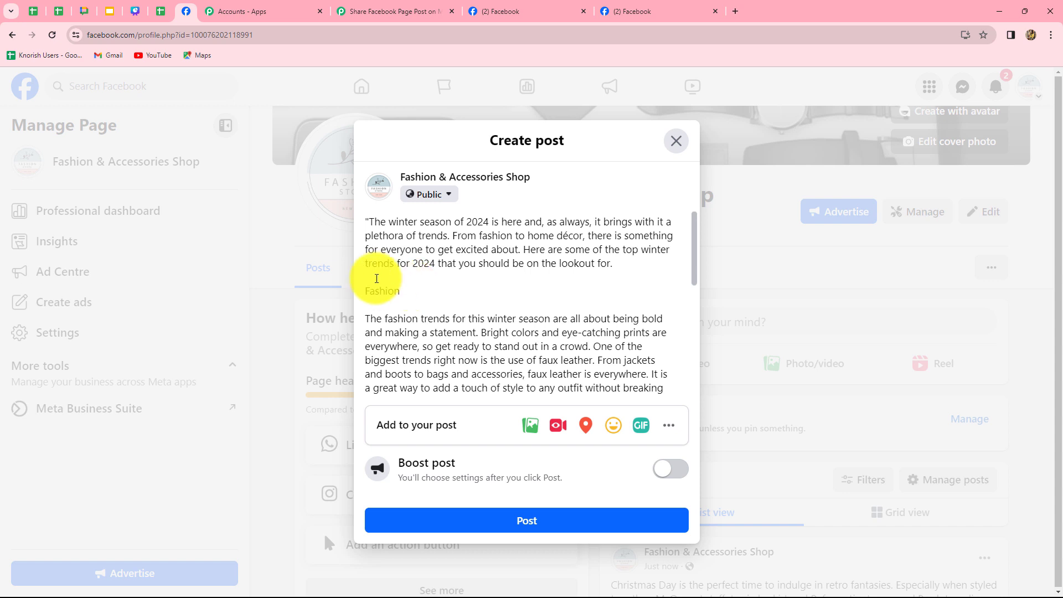
pyautogui.click(517, 526)
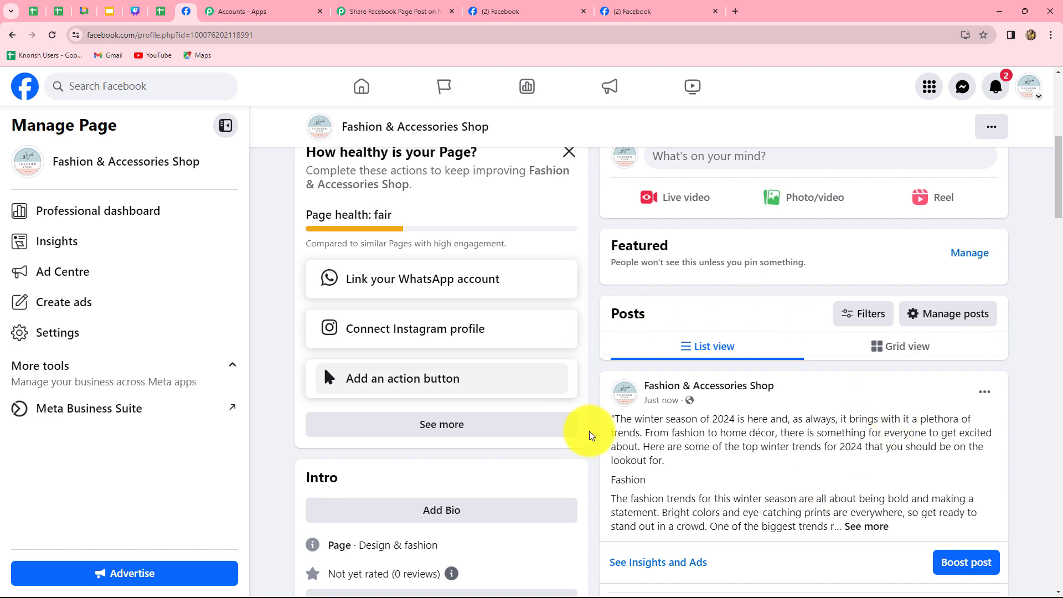
# Reload Your Daily Fashion and Pabbly to check the post was republished.
pyautogui.click(531, 11)
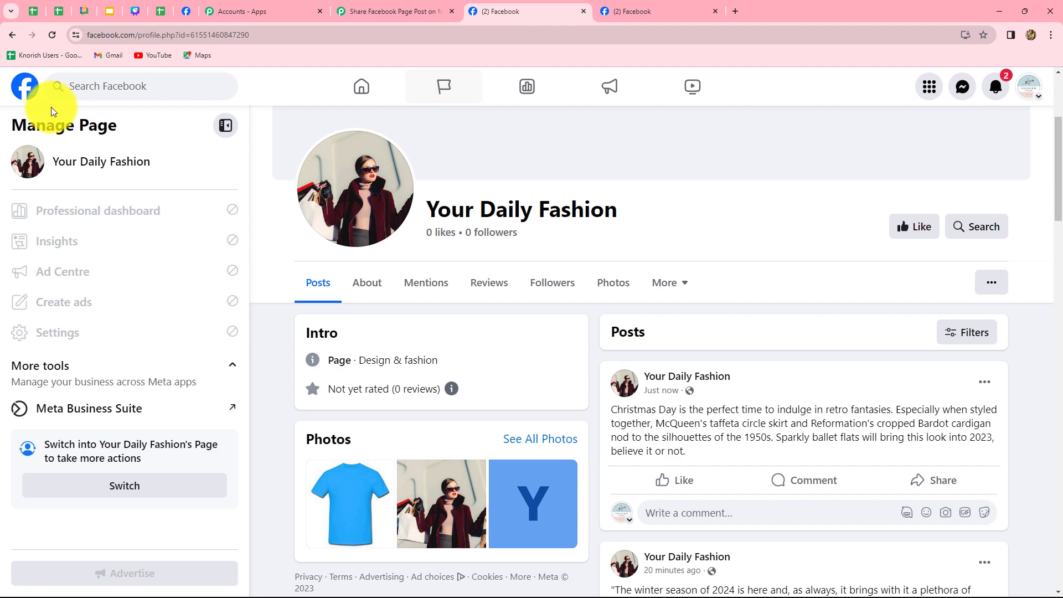
pyautogui.click(52, 34)
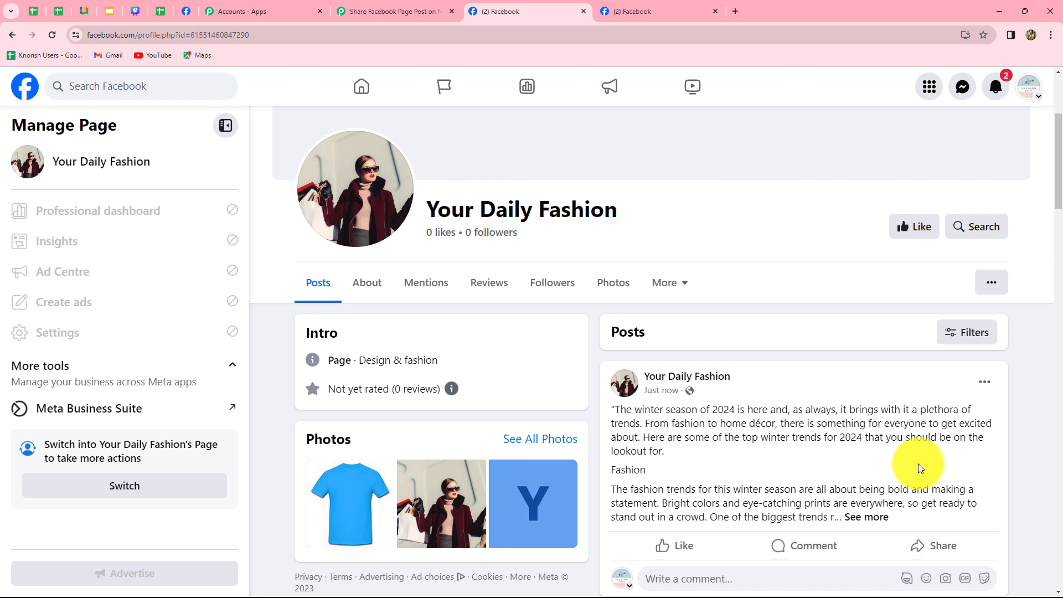
pyautogui.click(643, 12)
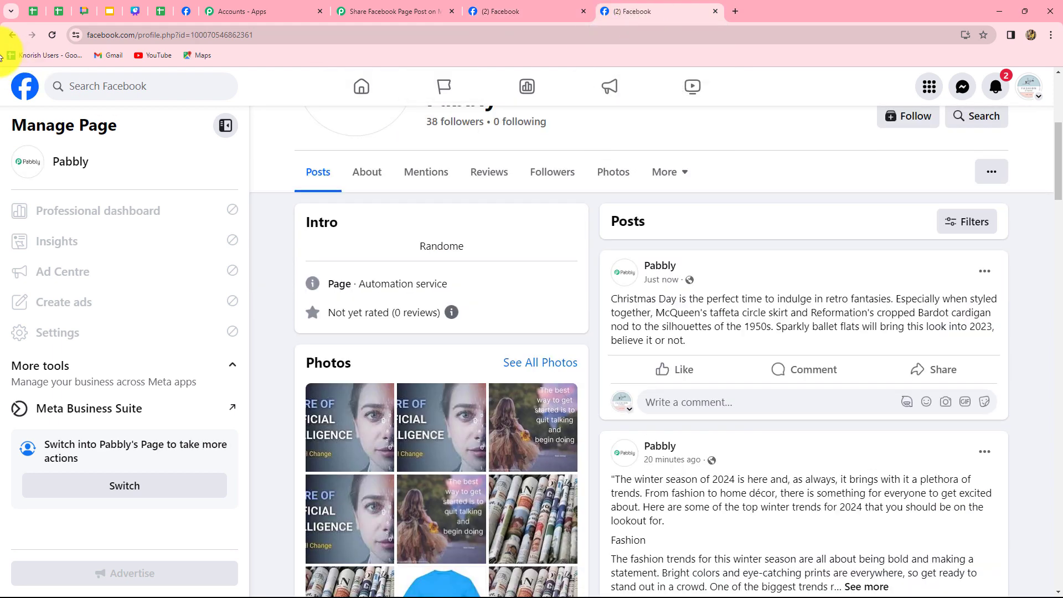
pyautogui.click(52, 35)
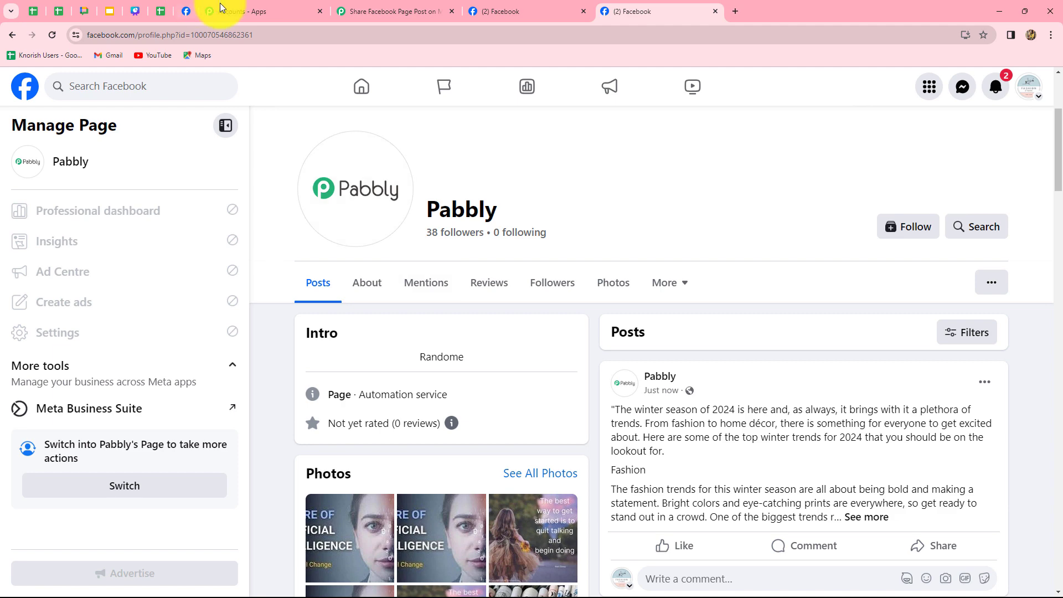
# Return to the Pabbly Connect workflow and collapse the third action step.
pyautogui.click(389, 13)
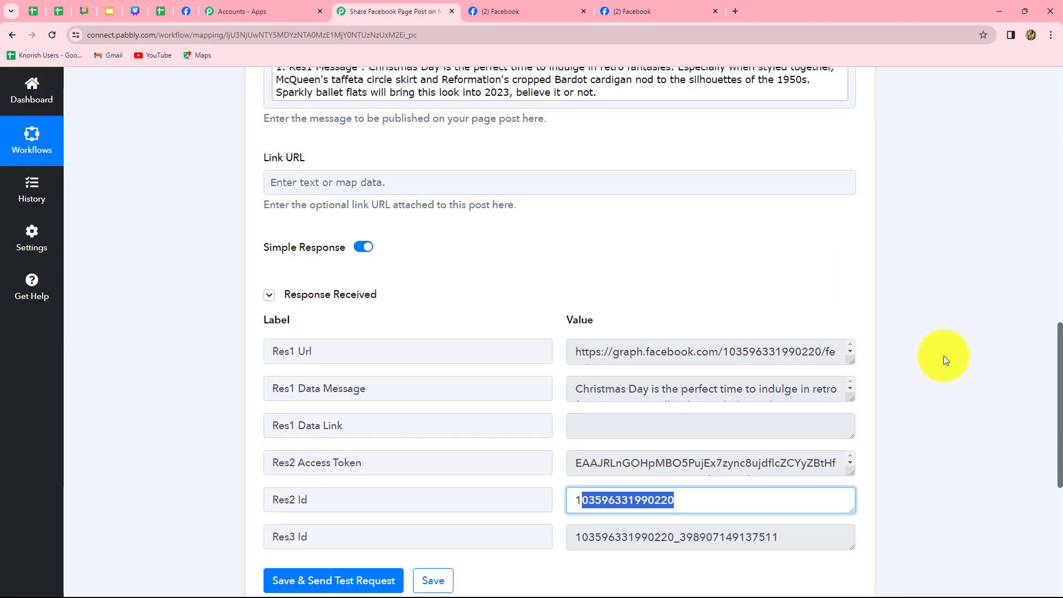
pyautogui.scroll(10, 943, 356)
pyautogui.click(849, 332)
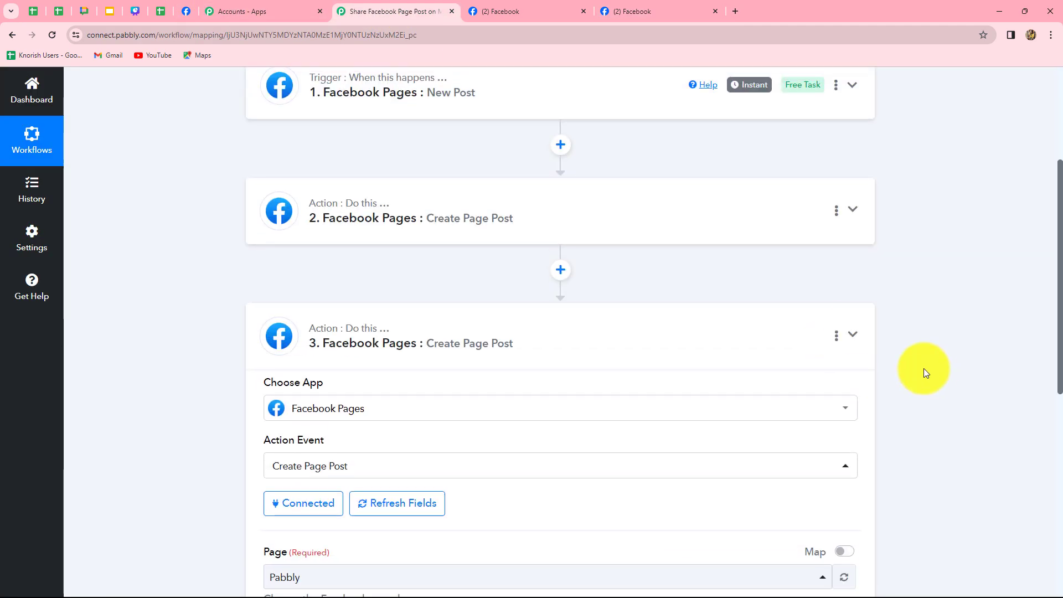